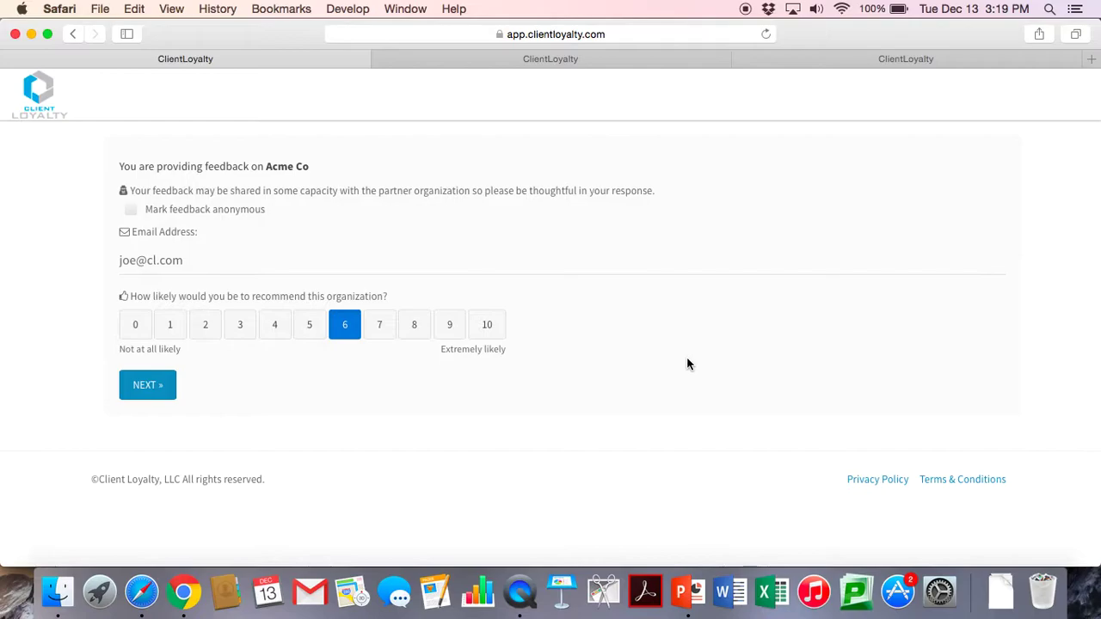
Submit the Acme Co feedback rated 6 with Price as the improvement area, and allow the site's permission request.
left_click(149, 389)
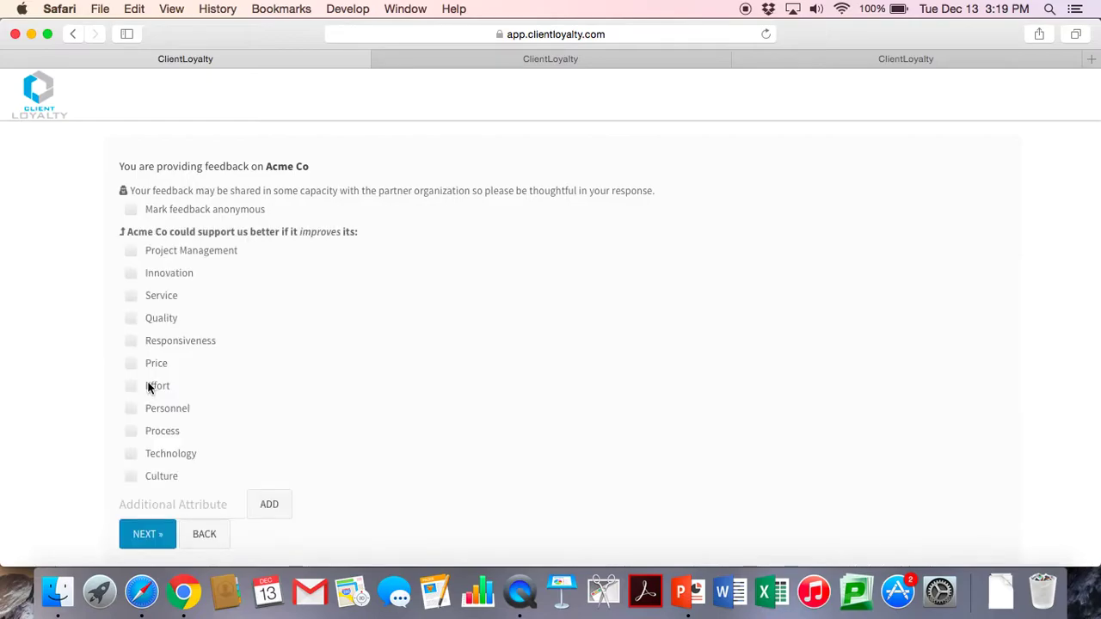
left_click(132, 364)
left_click(141, 540)
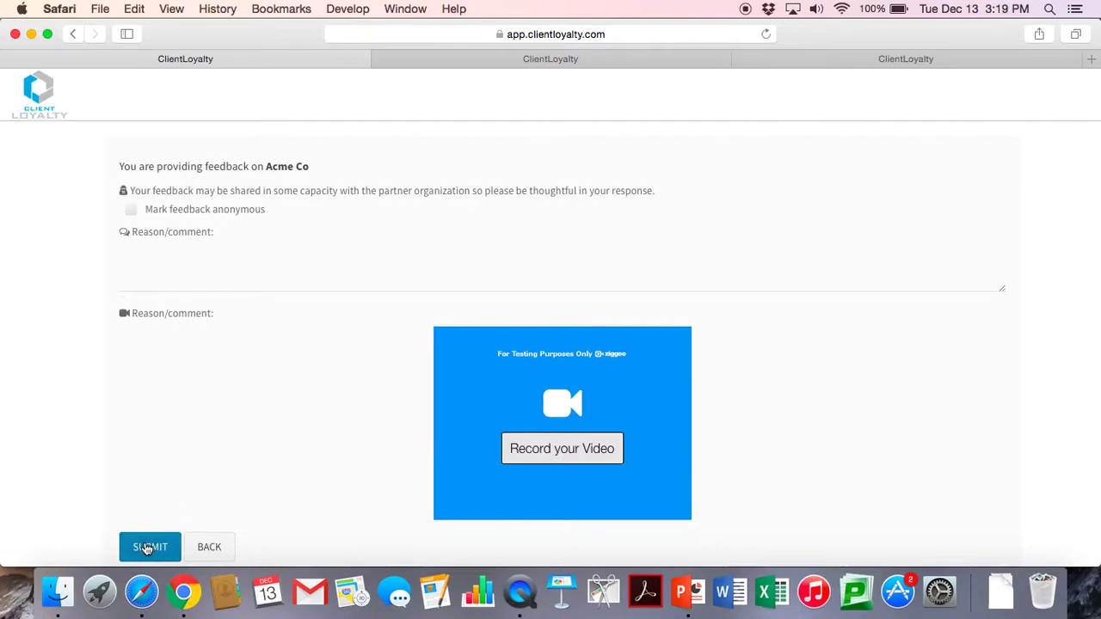
left_click(146, 549)
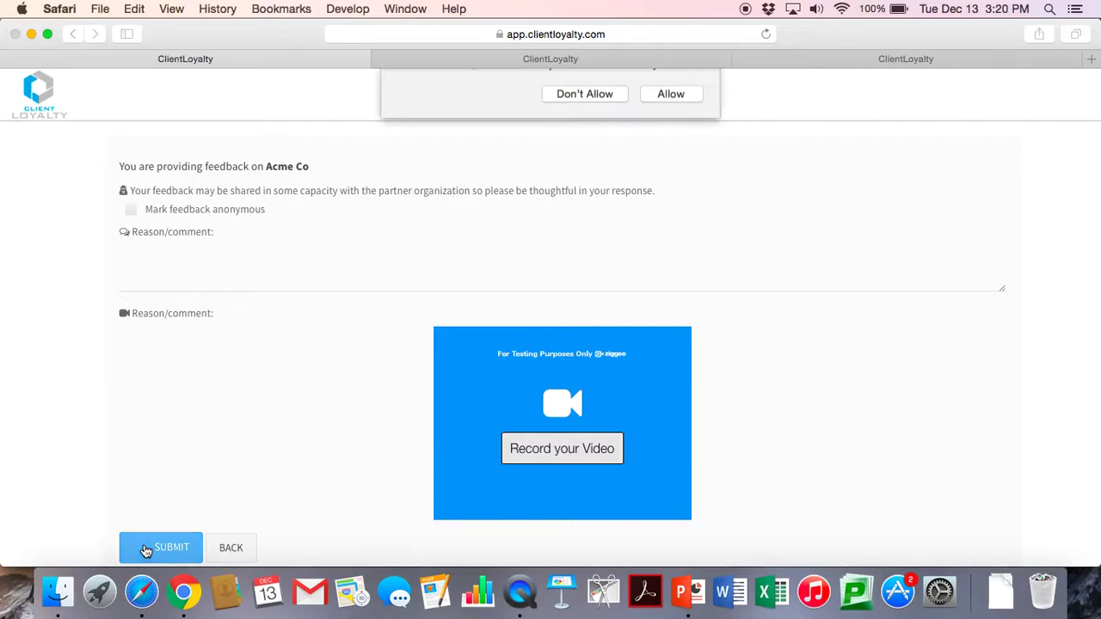
left_click(672, 174)
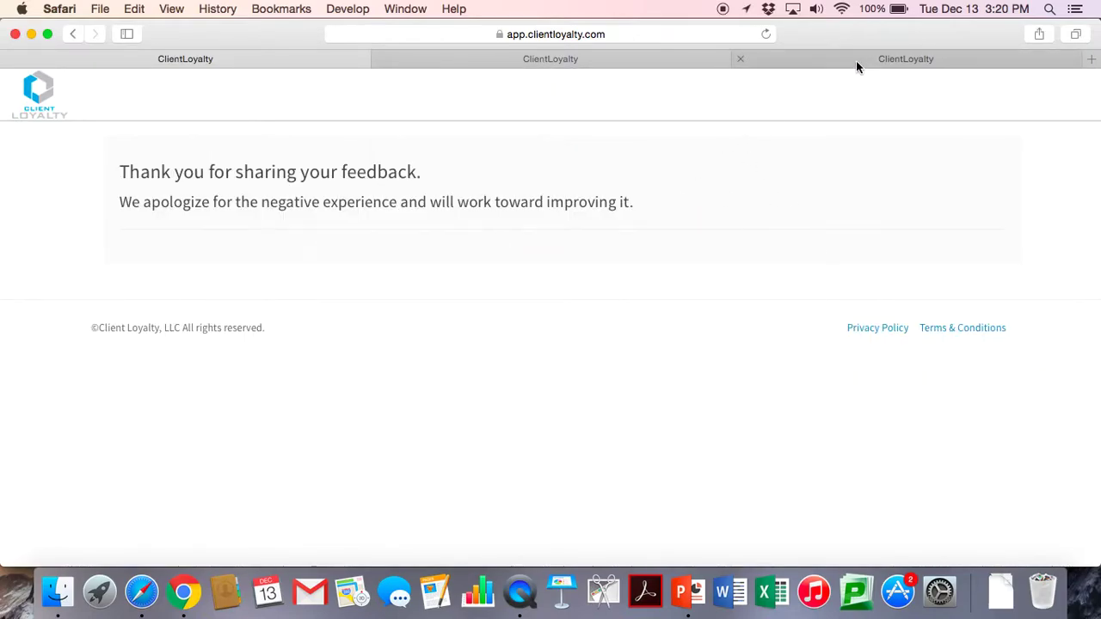
Review the November Delivery Performance (%) form for Acme Co, with result 78 and Delivery_Performance.xlsx attached, and submit it.
left_click(558, 60)
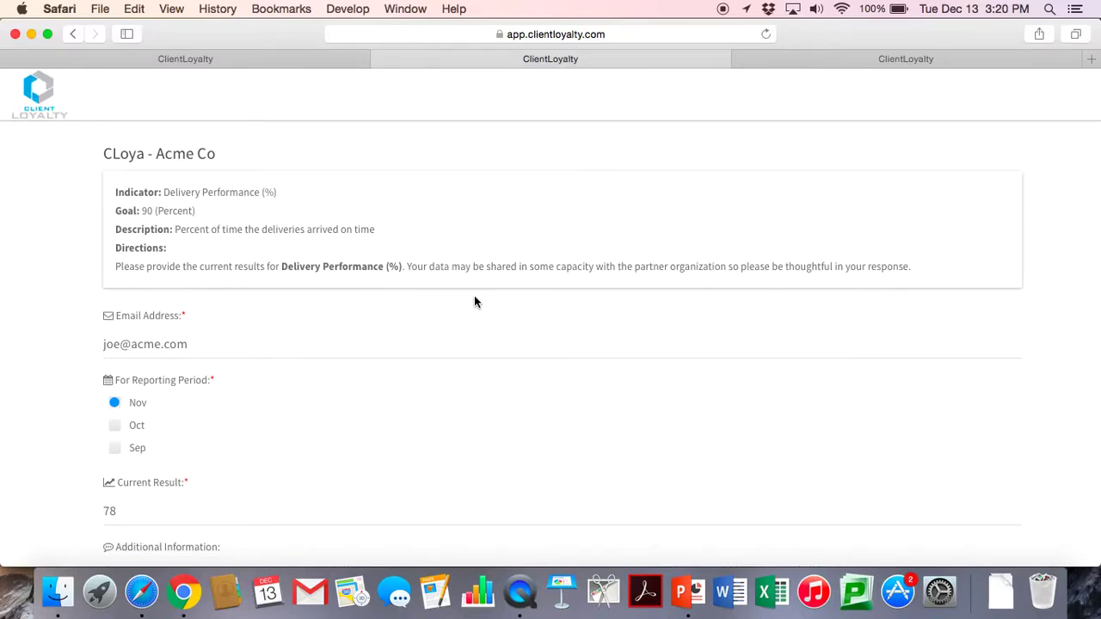
scroll(476, 301, "down", 1)
scroll(475, 301, "up", 1)
scroll(474, 295, "down", 5)
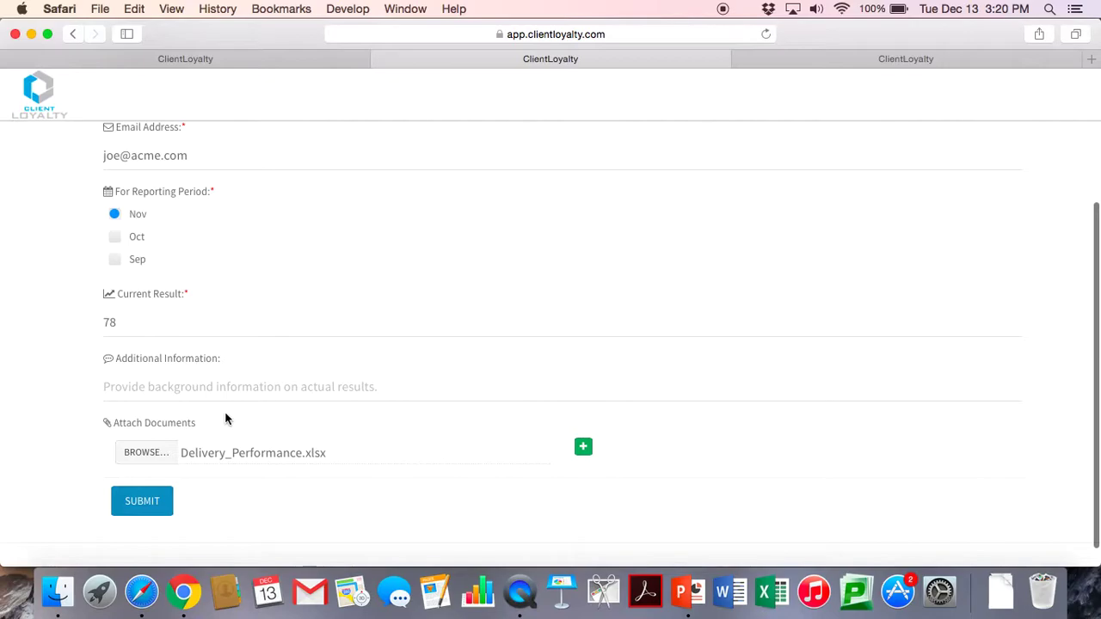
scroll(293, 391, "up", 5)
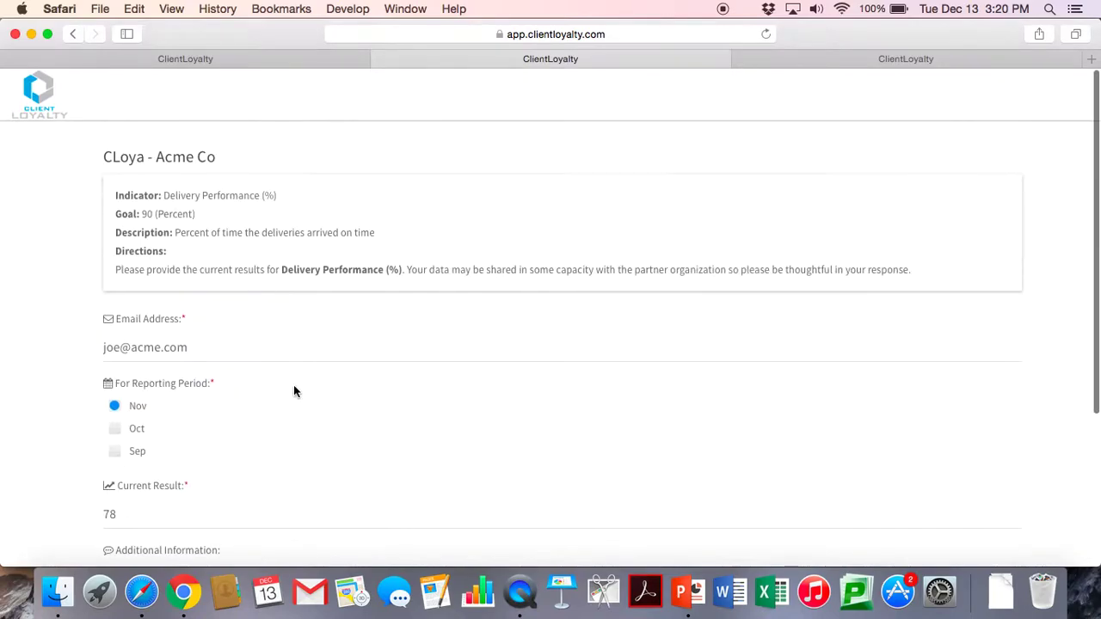
scroll(293, 391, "down", 3)
scroll(293, 391, "up", 3)
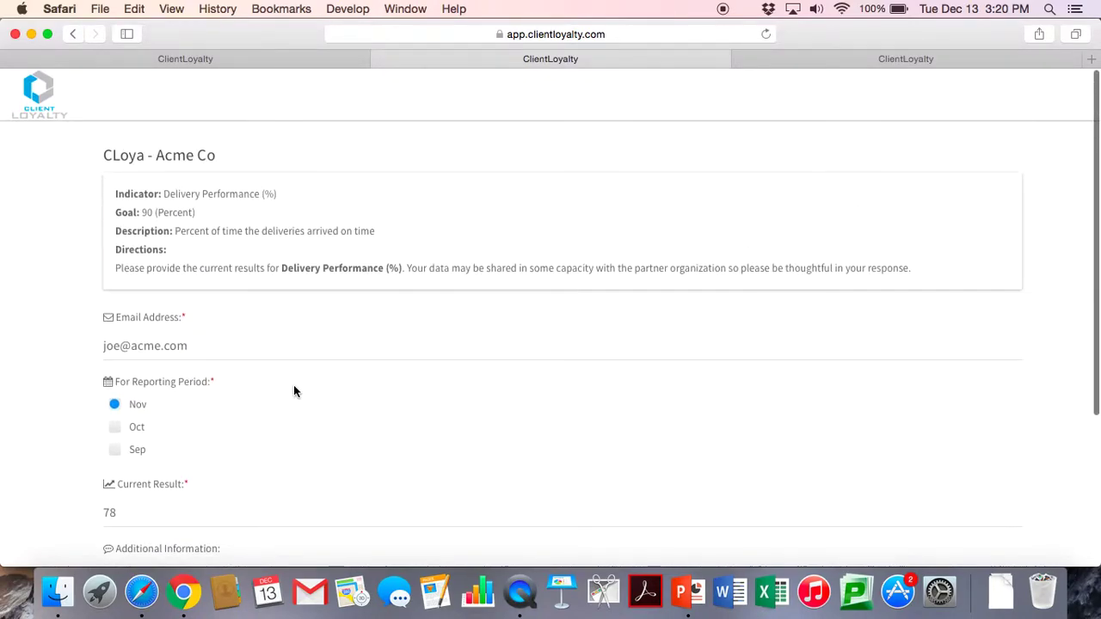
scroll(293, 392, "down", 4)
left_click(140, 514)
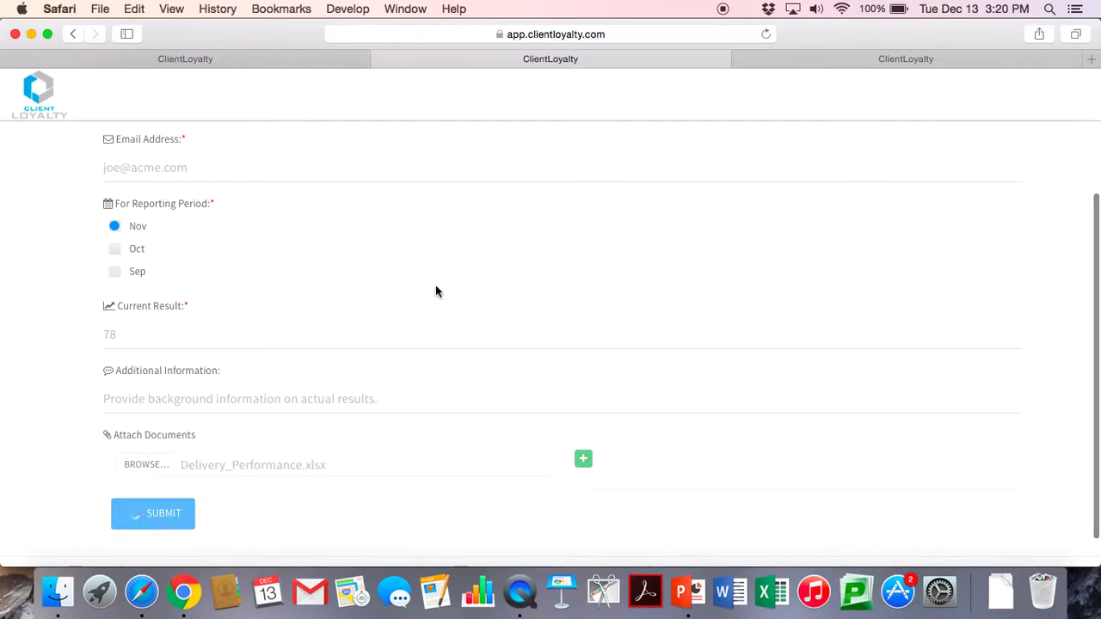
Review the feedback and performance entries in the home feed with social posts temporarily hidden.
left_click(877, 60)
left_click(634, 336)
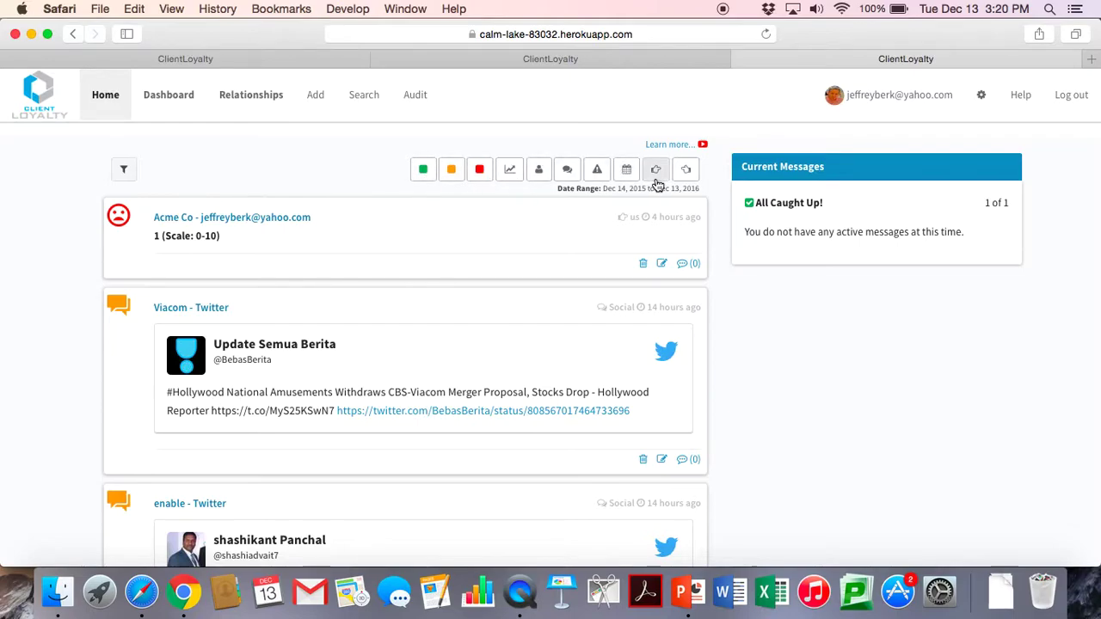
left_click(567, 170)
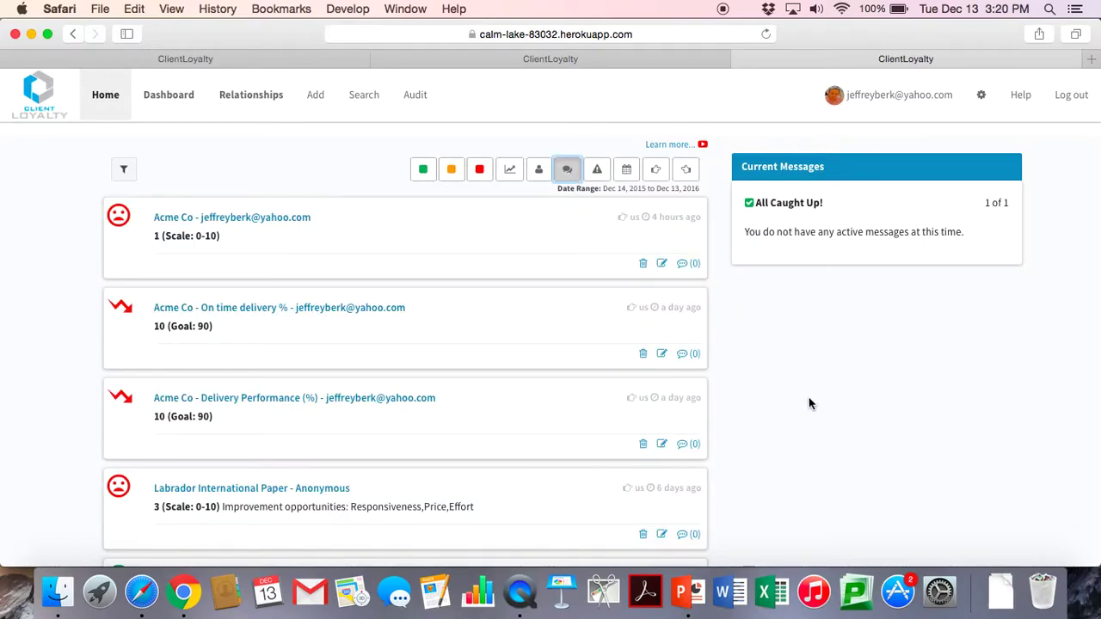
scroll(809, 401, "down", 15)
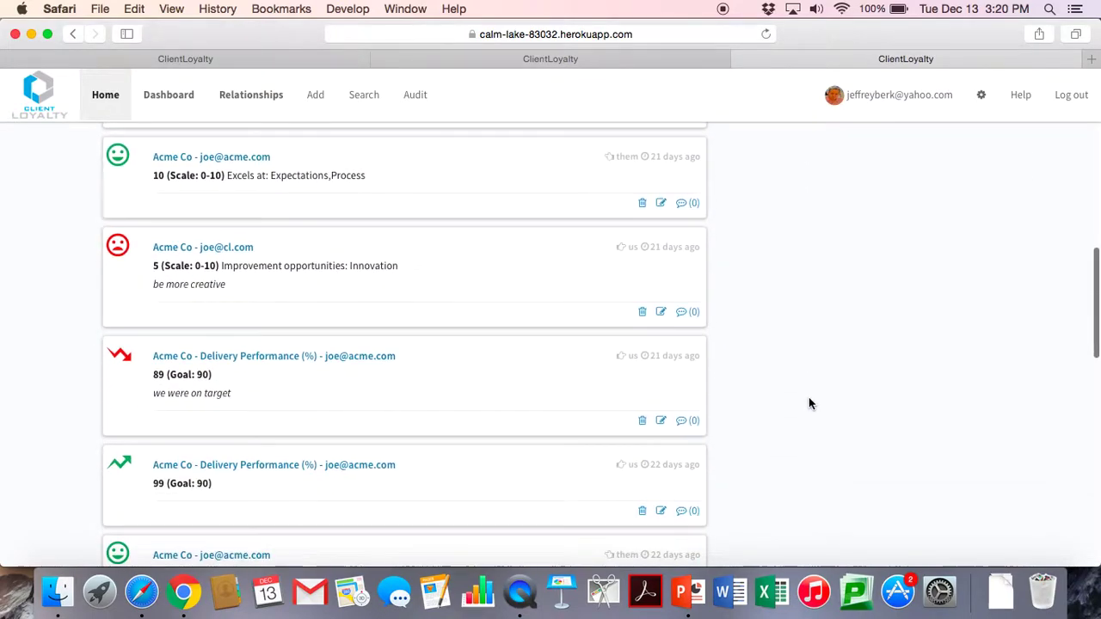
scroll(808, 402, "down", 6)
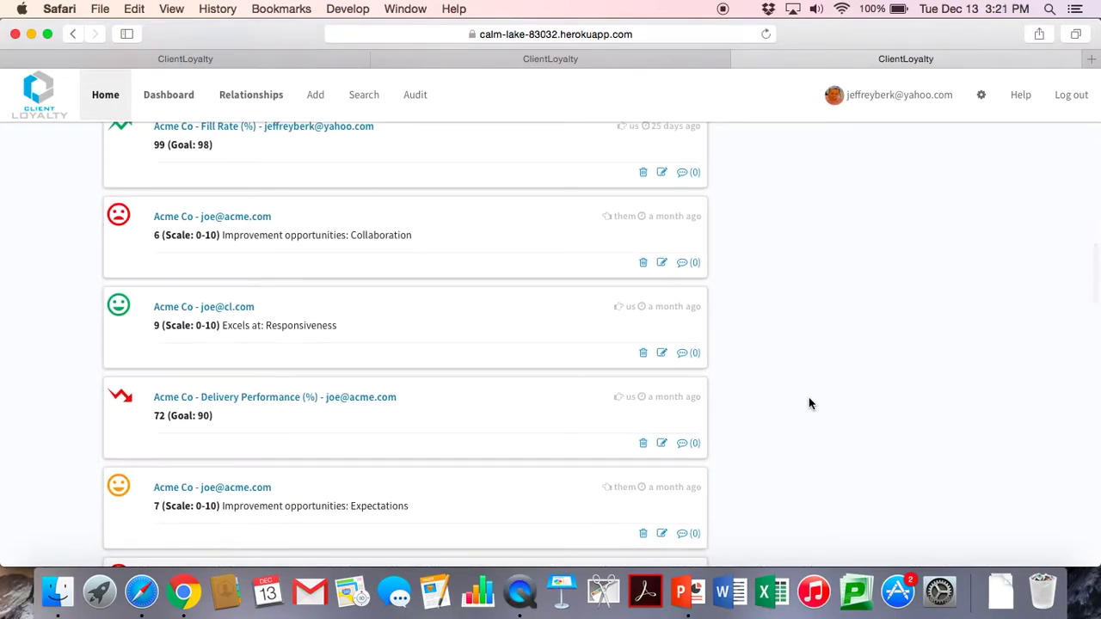
scroll(808, 401, "up", 20)
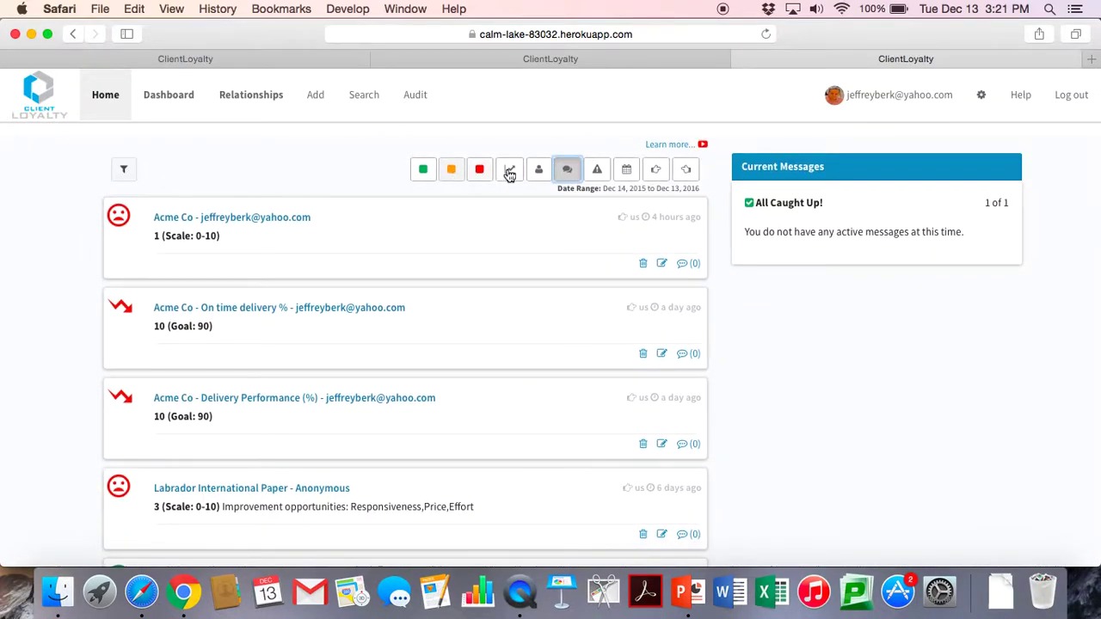
left_click(566, 169)
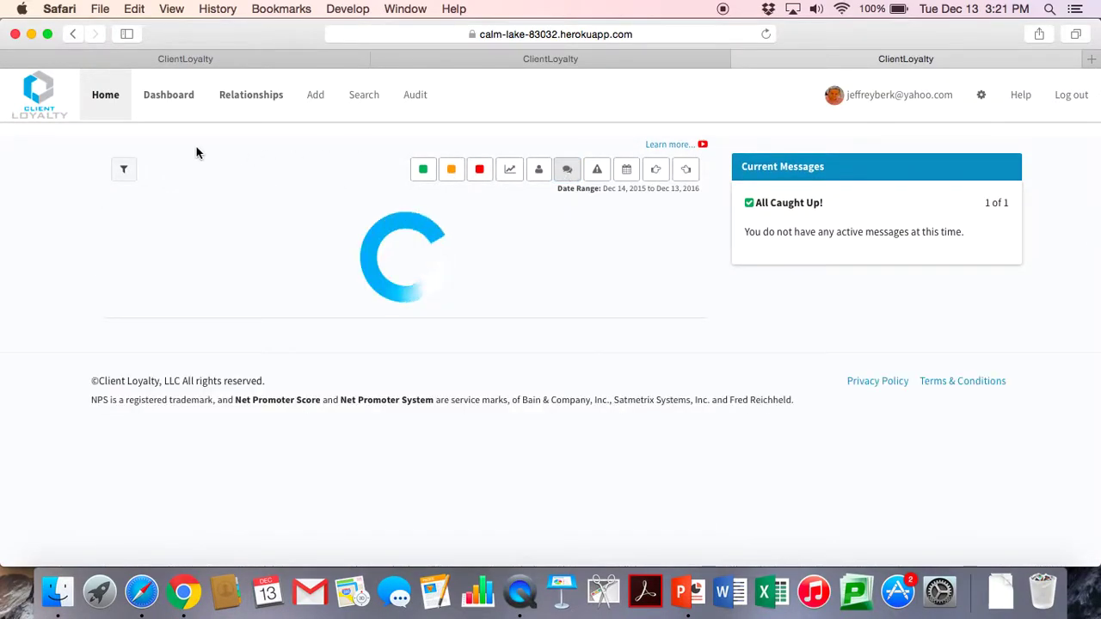
Filter the home feed to the IT Vendors tag Hardware and view which relationships carry that tag.
left_click(126, 171)
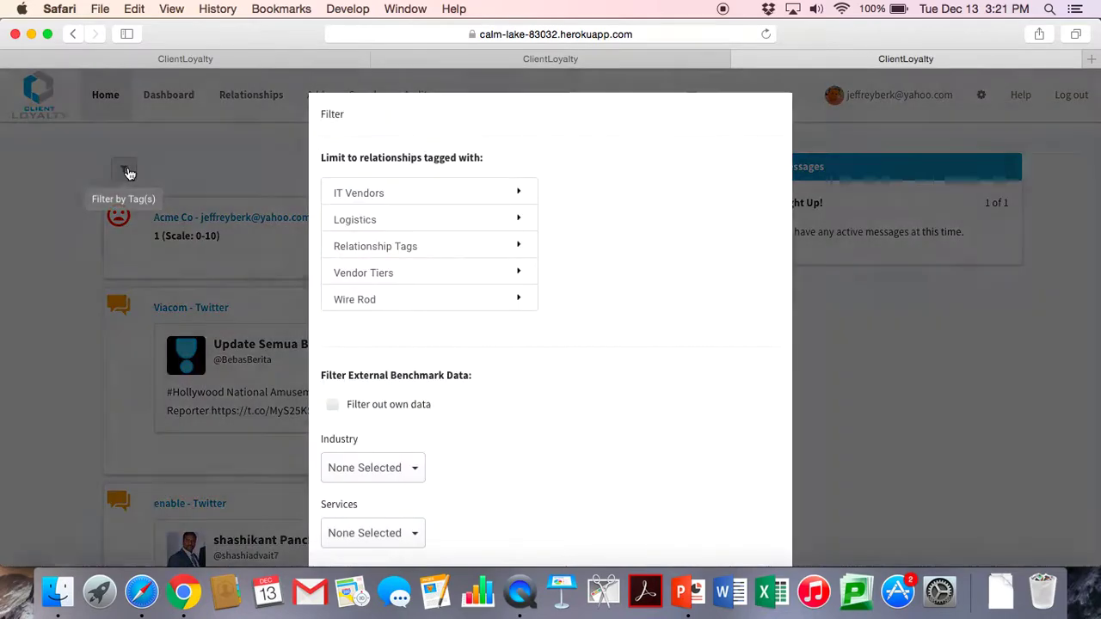
mouse_move(466, 194)
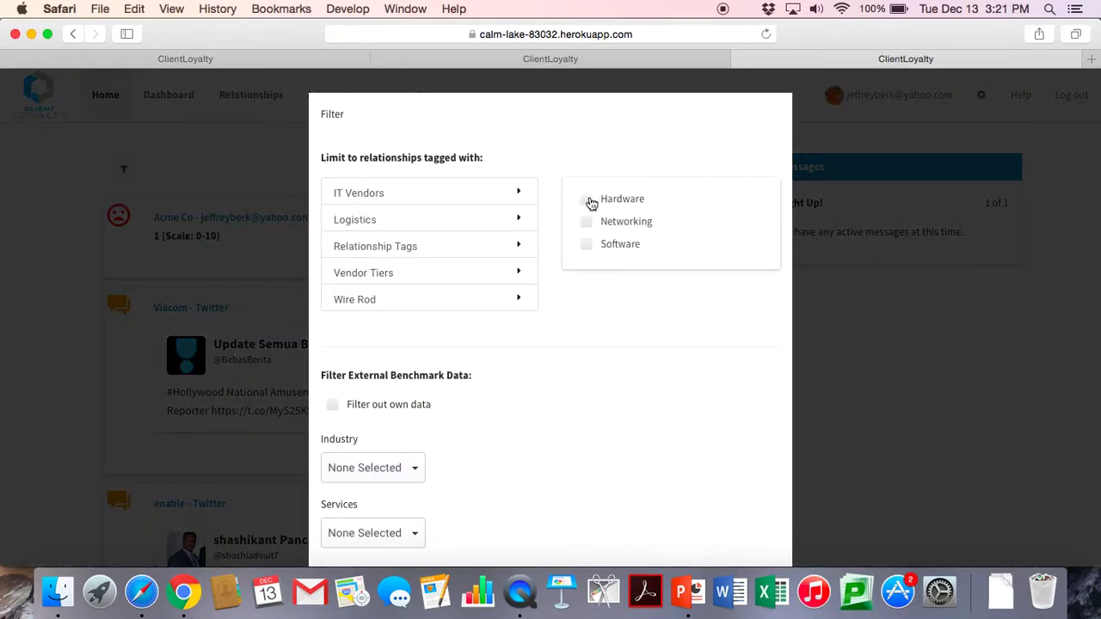
left_click(587, 200)
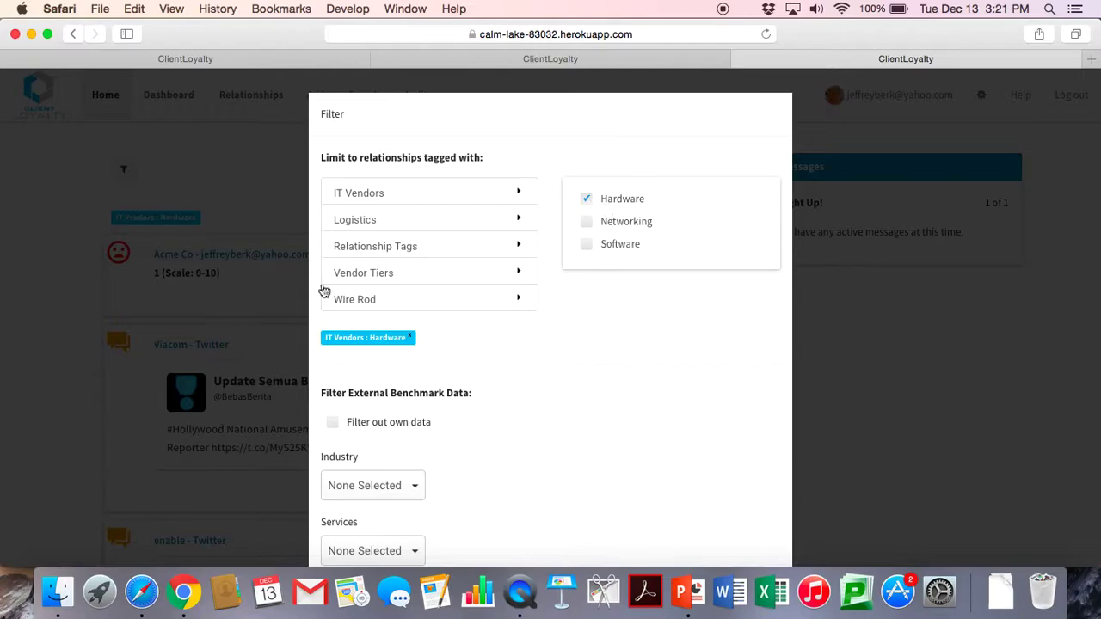
scroll(491, 376, "down", 3)
left_click(750, 521)
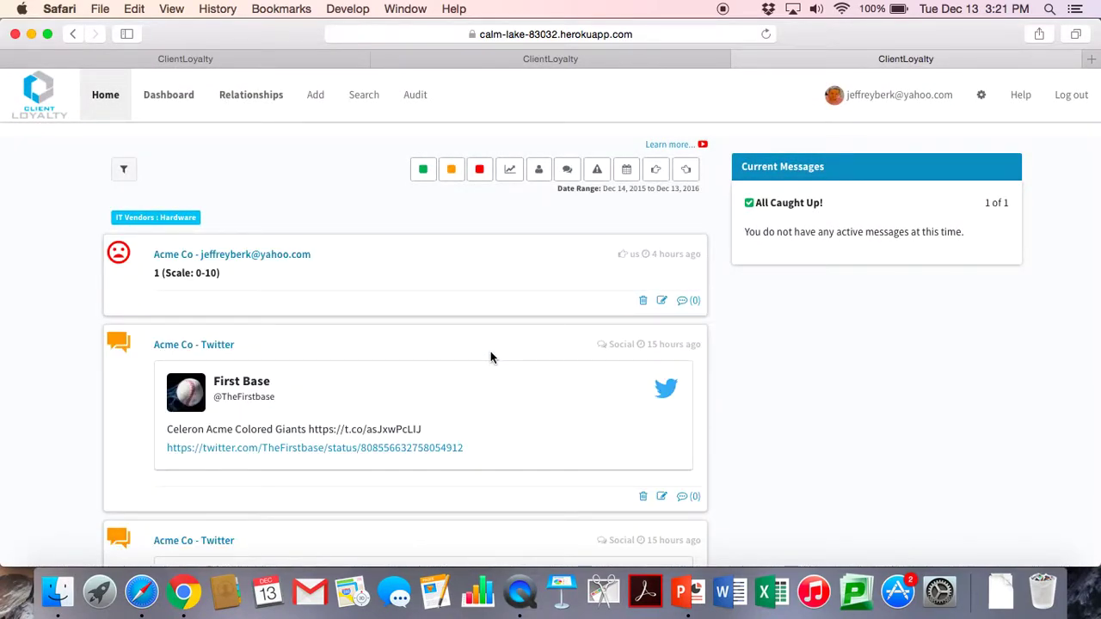
left_click(181, 217)
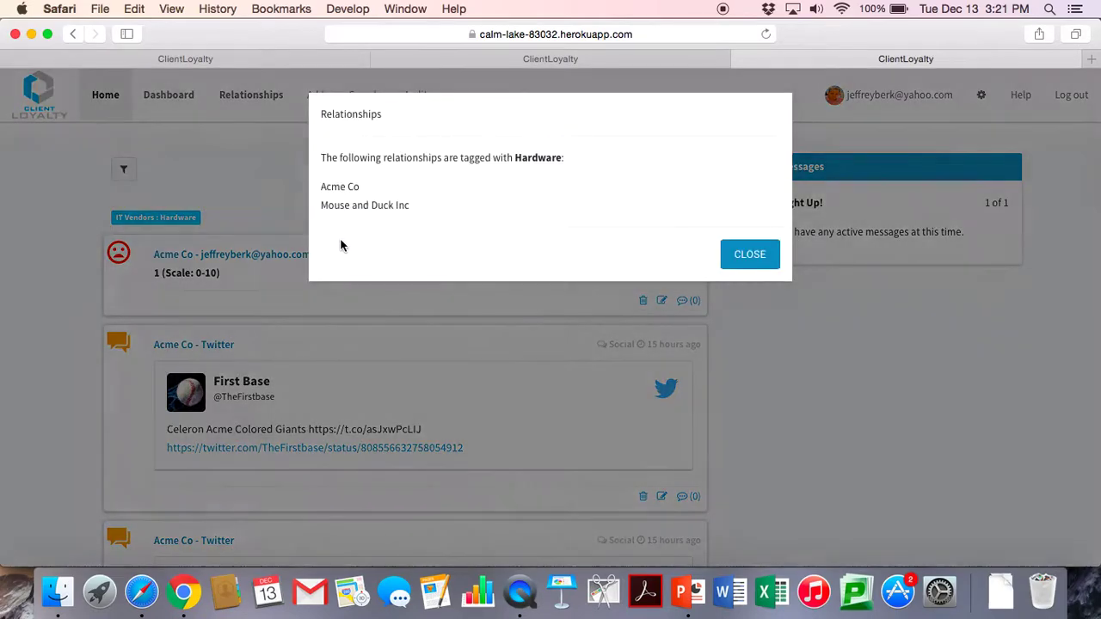
left_click(735, 255)
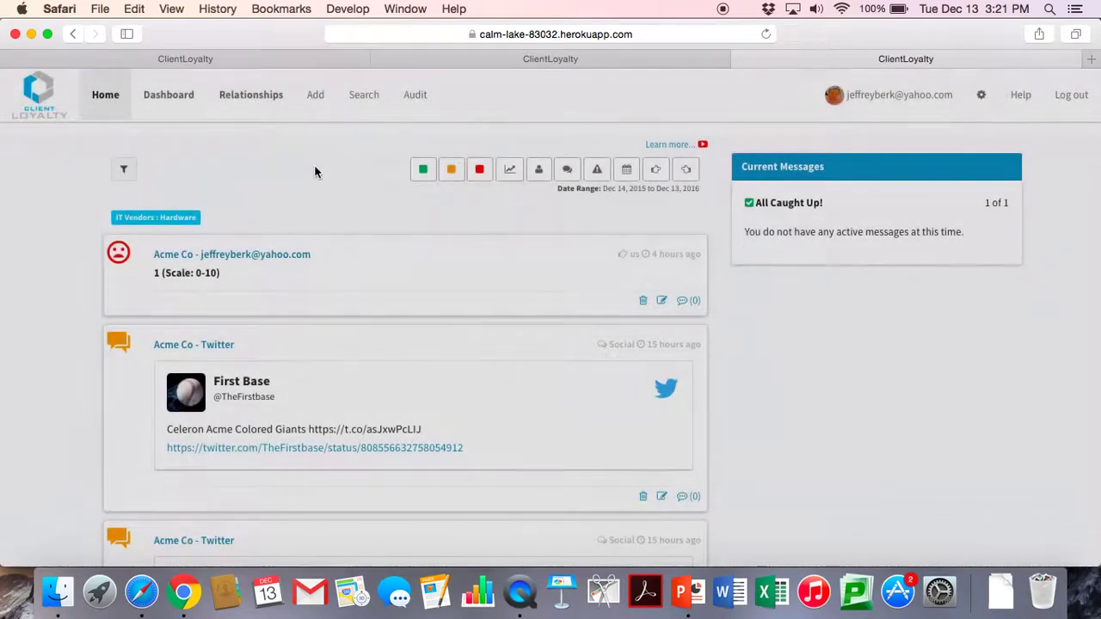
Examine the dashboard's Overall Loyalty gauges and Loyalty Comparison for the Hardware vendors.
left_click(190, 95)
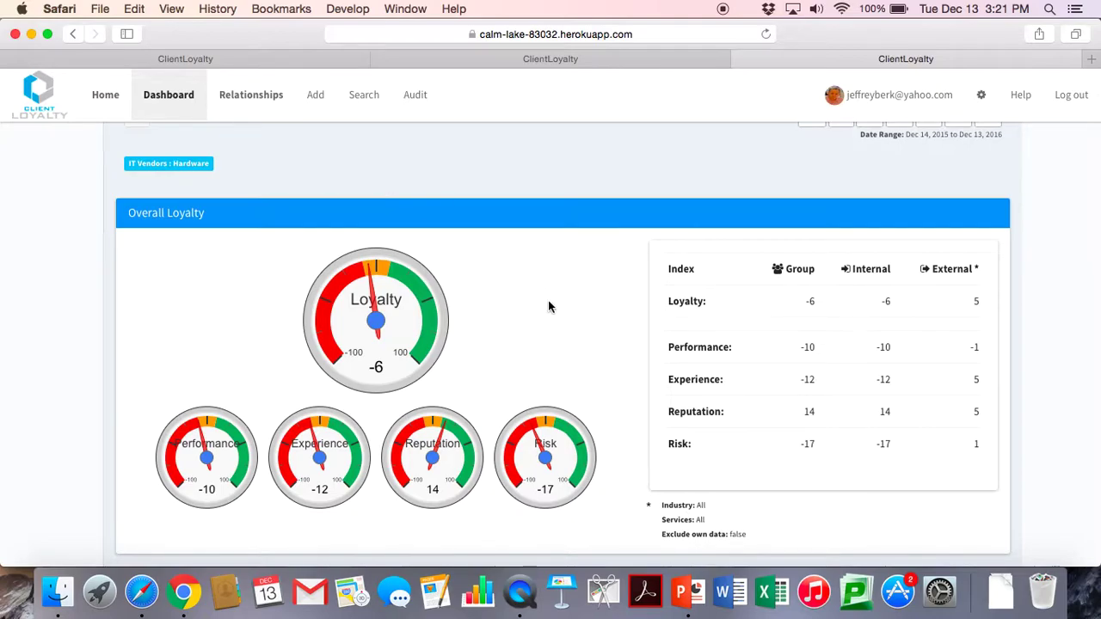
scroll(548, 300, "down", 1)
scroll(548, 306, "up", 1)
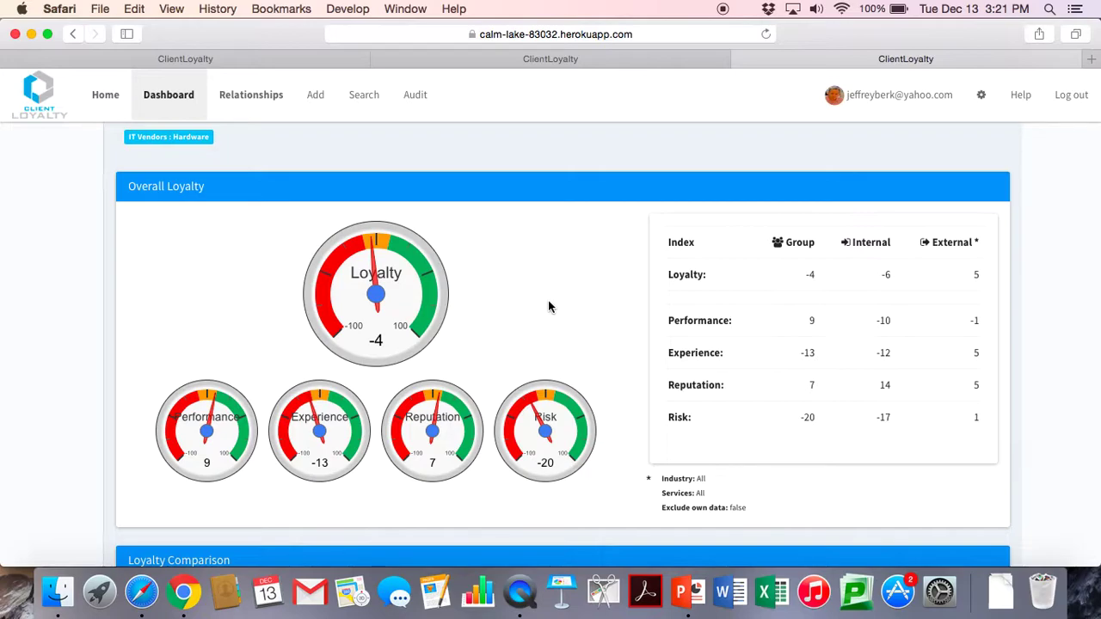
scroll(548, 303, "down", 5)
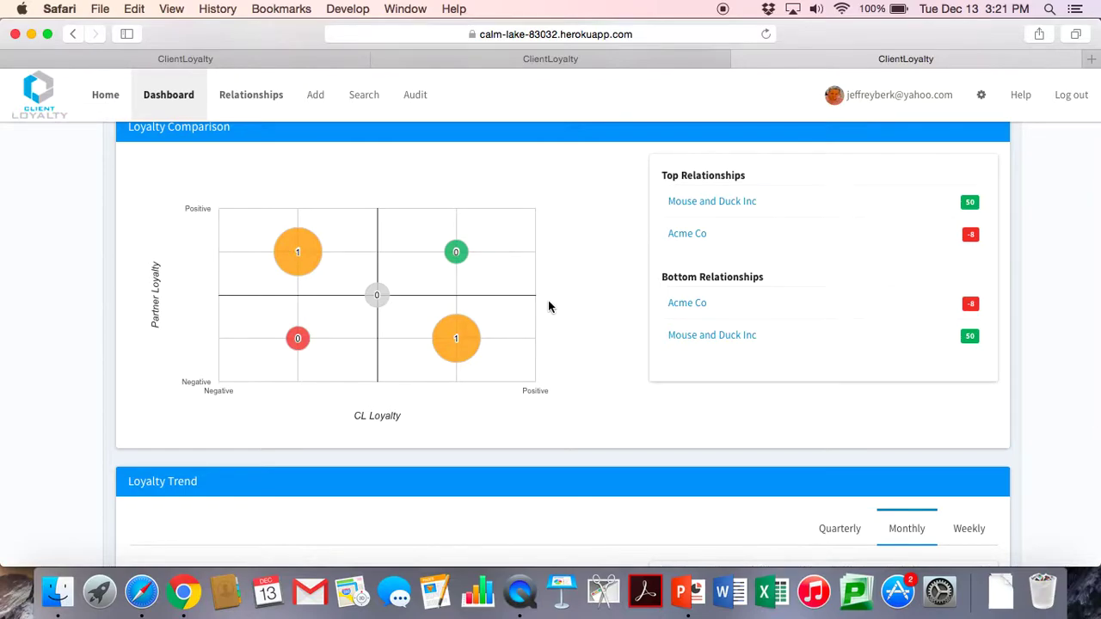
scroll(548, 306, "down", 4)
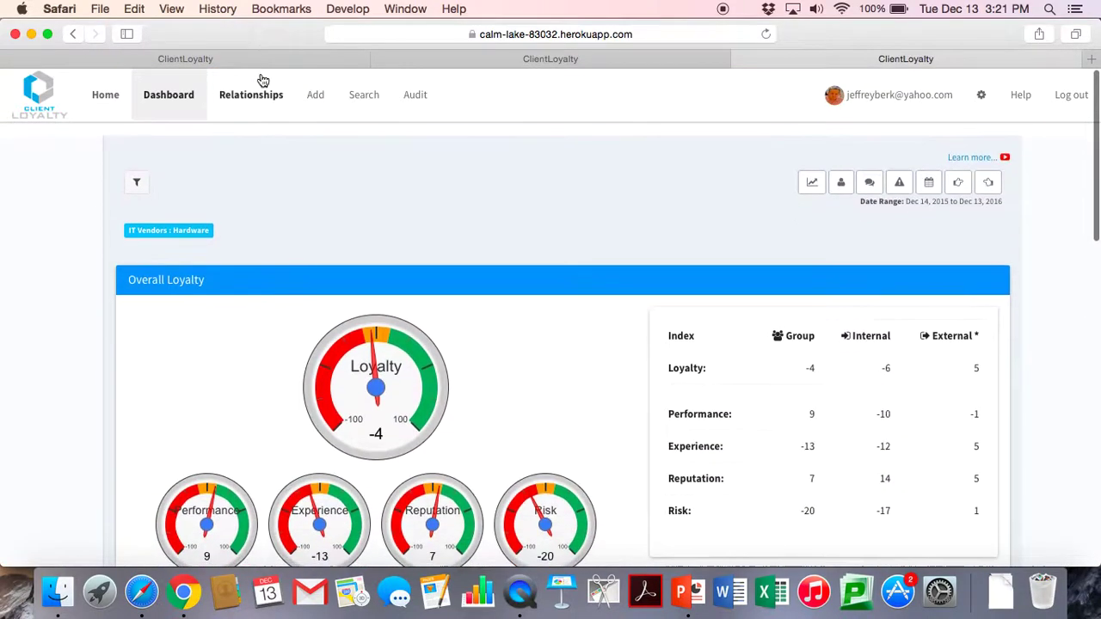
Open the Acme Co scorecard from the relationships list and examine its overall Performance results.
left_click(252, 95)
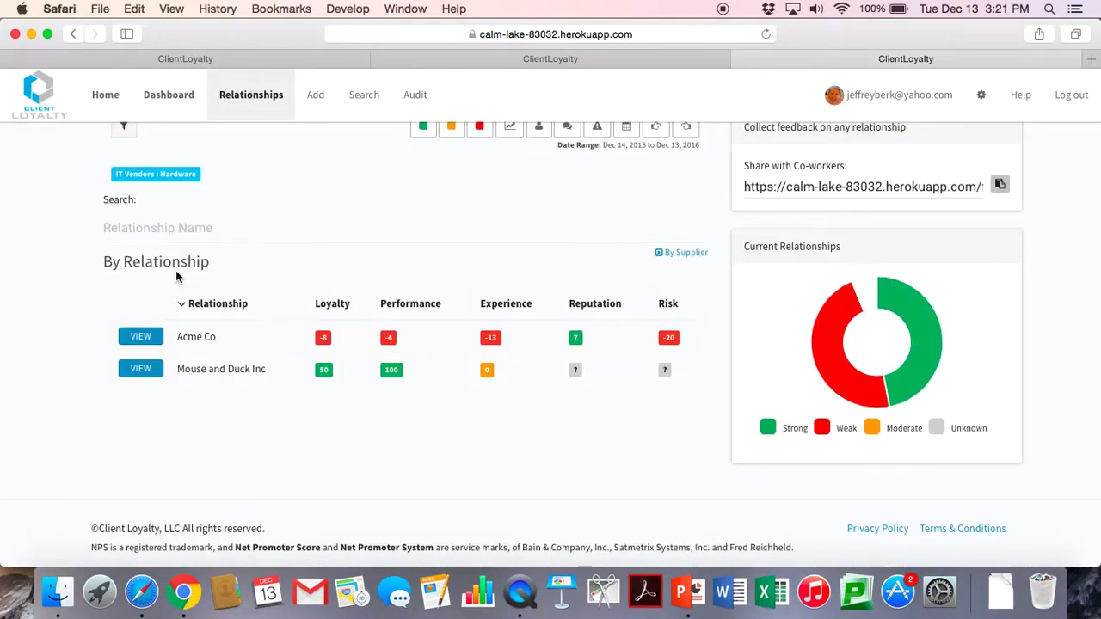
left_click(139, 337)
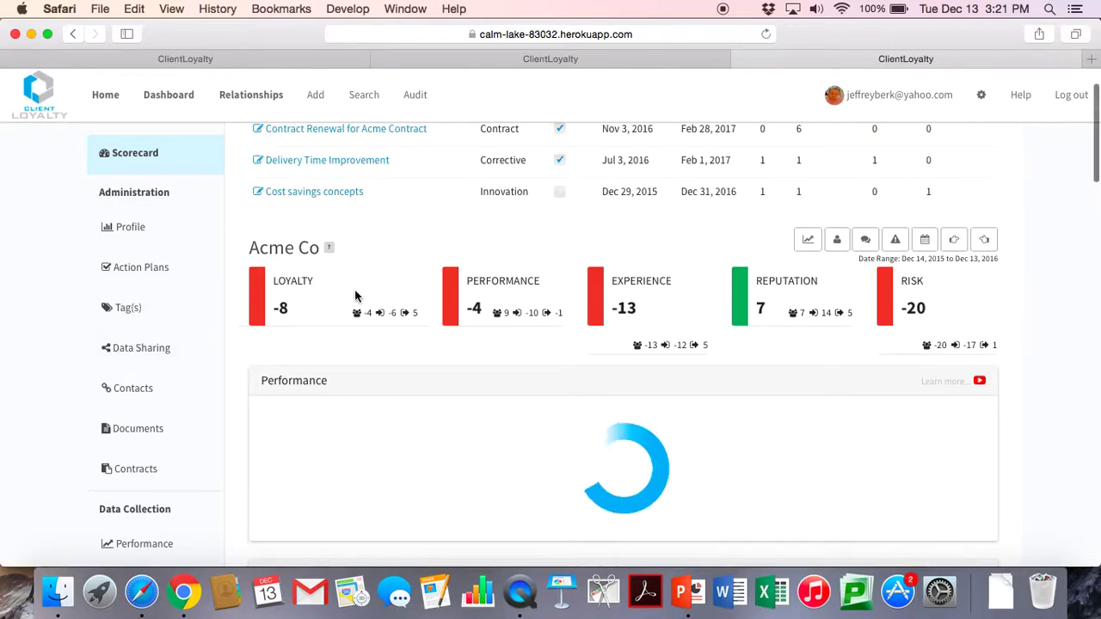
scroll(454, 343, "down", 4)
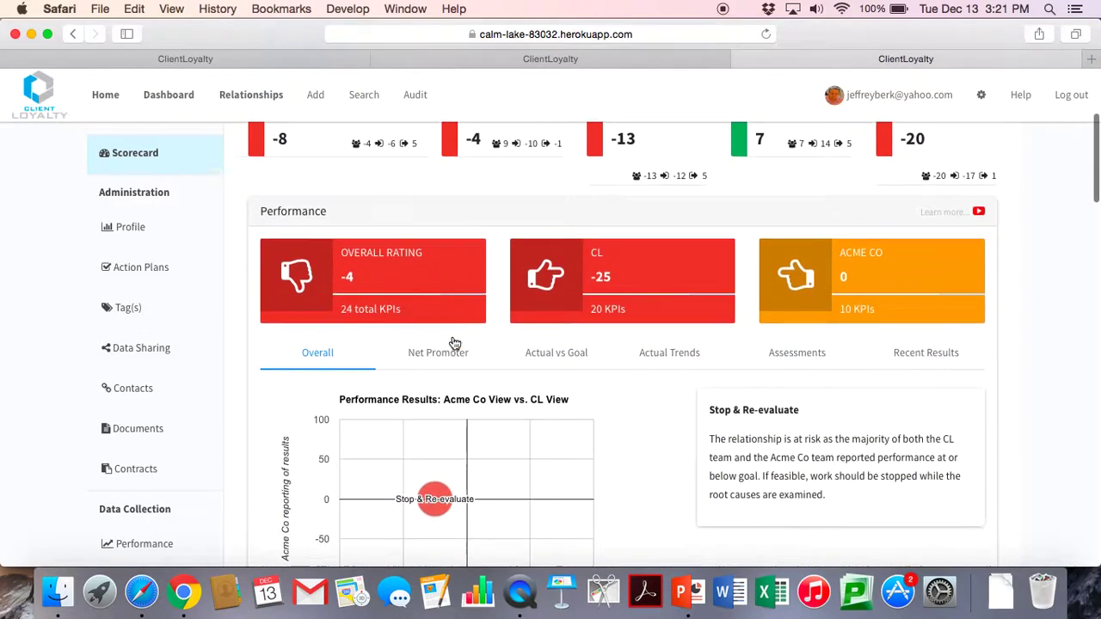
scroll(454, 343, "down", 2)
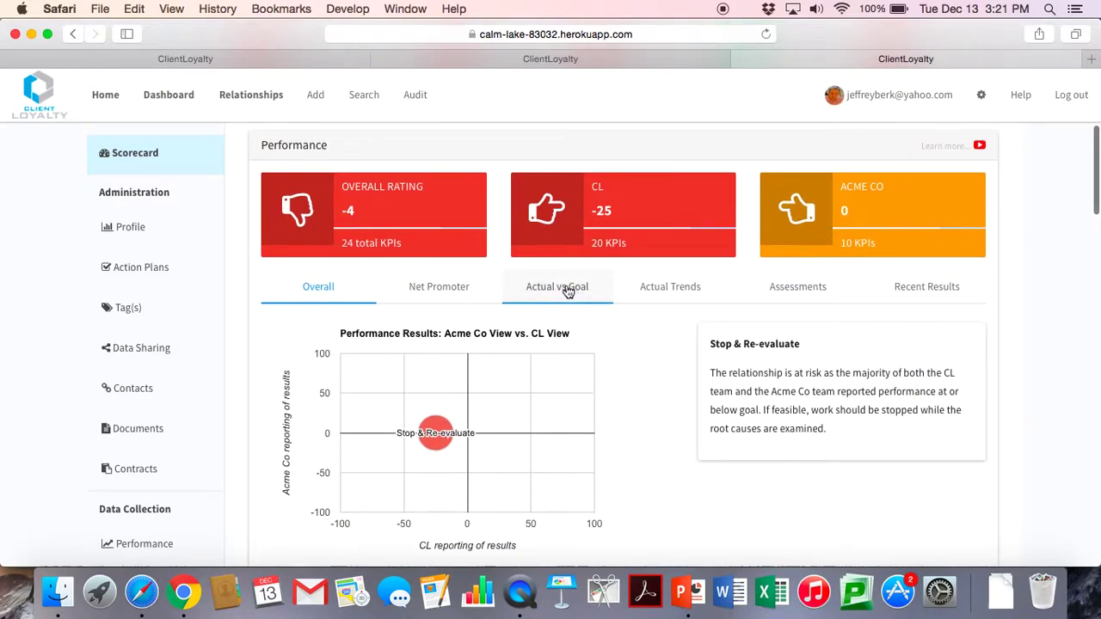
Examine Acme Co's Net Promoter breakdown and the Actual vs Goal KPI table for Performance.
left_click(450, 292)
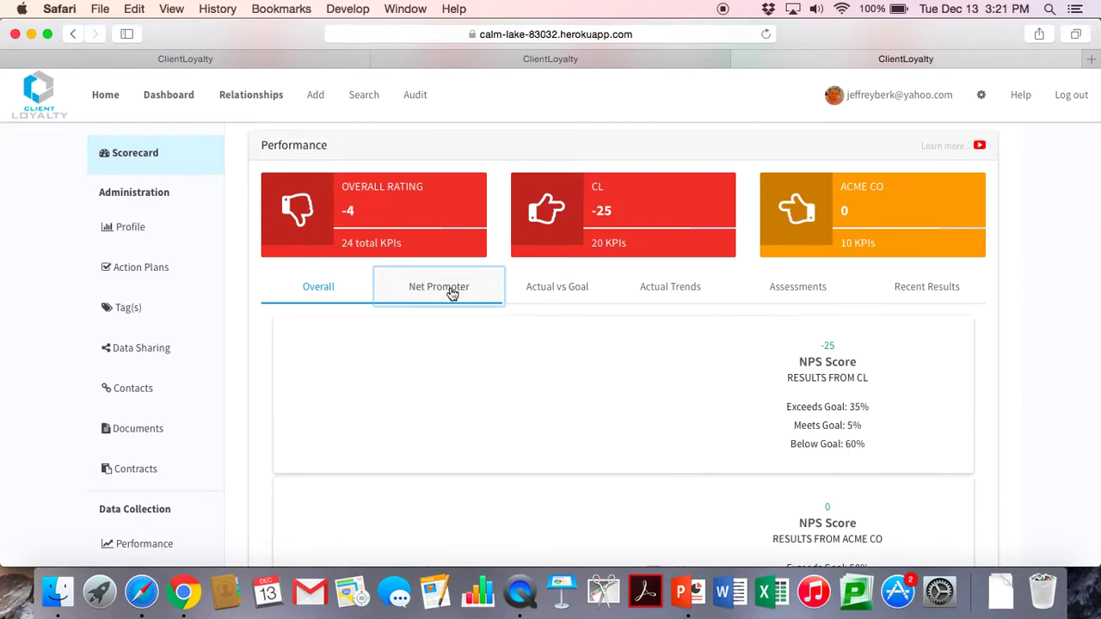
scroll(655, 347, "down", 4)
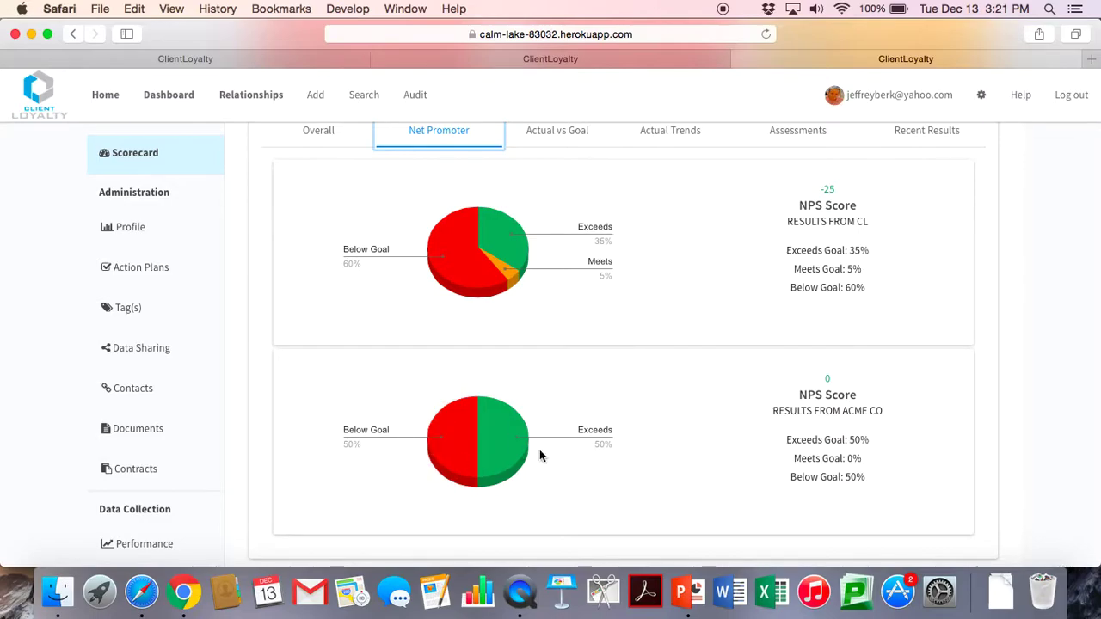
scroll(666, 419, "up", 4)
left_click(560, 307)
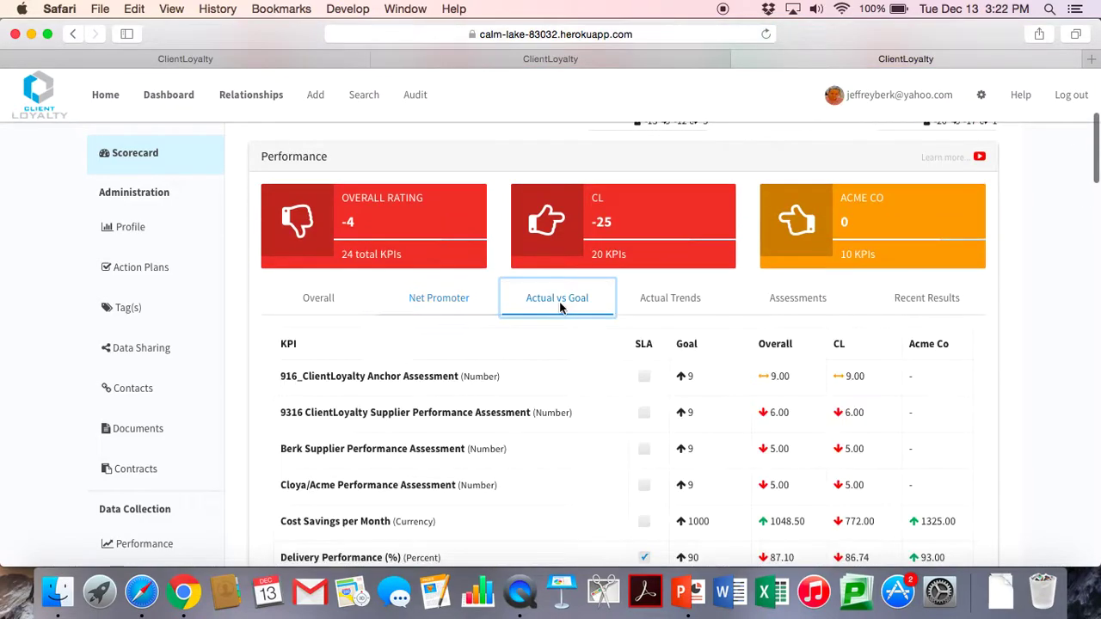
scroll(559, 310, "down", 5)
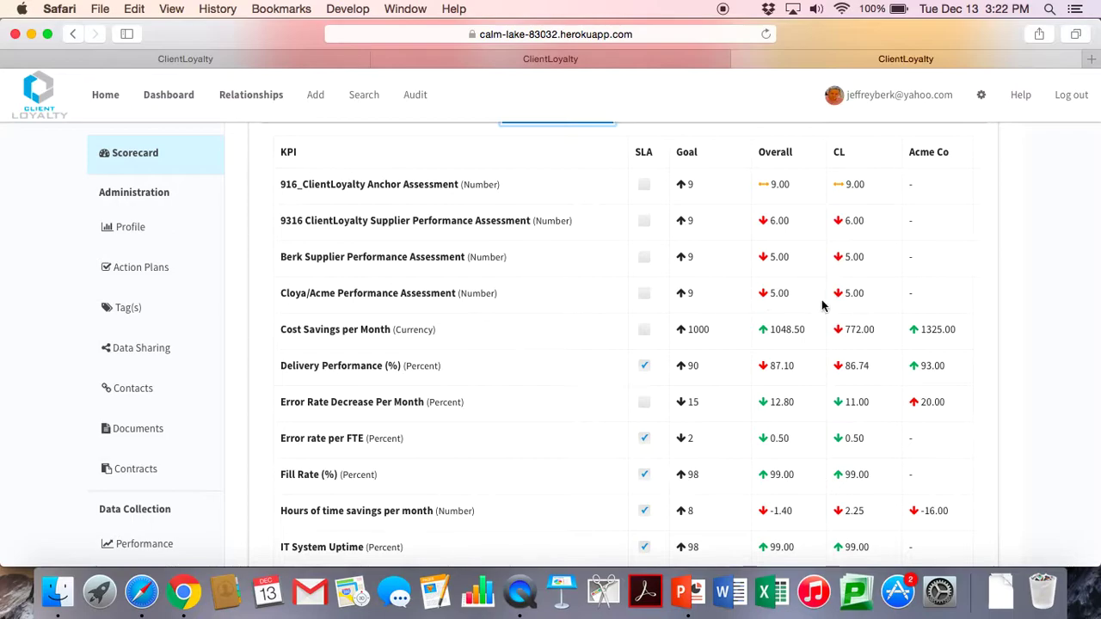
scroll(462, 324, "up", 4)
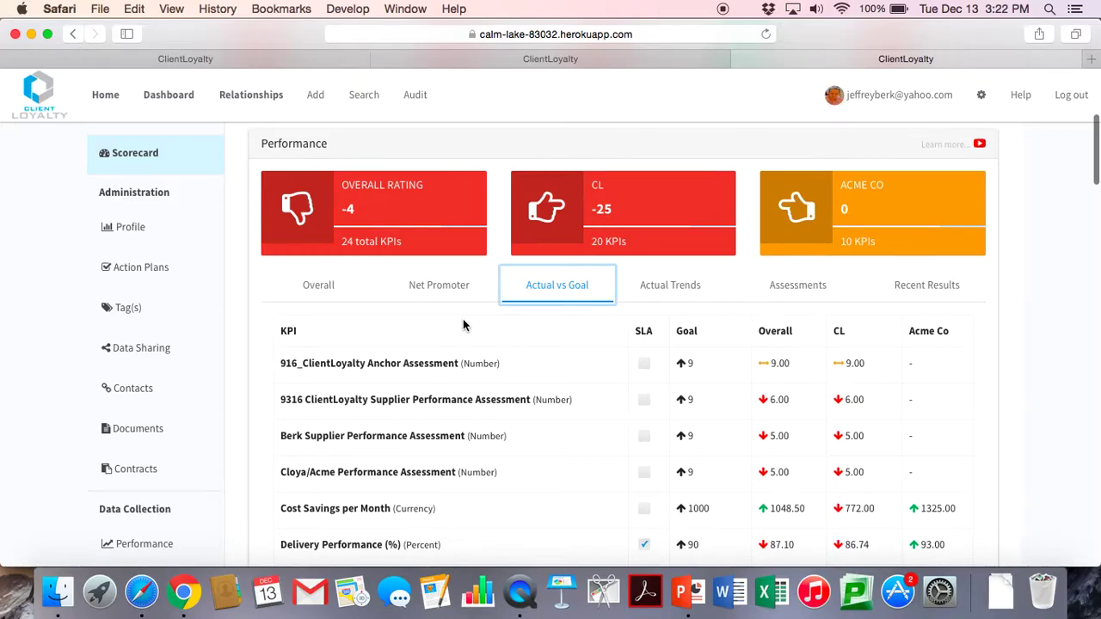
Open Acme Co's Performance data collection and examine its KPI goals, result request options and scheduled emails.
scroll(463, 321, "down", 15)
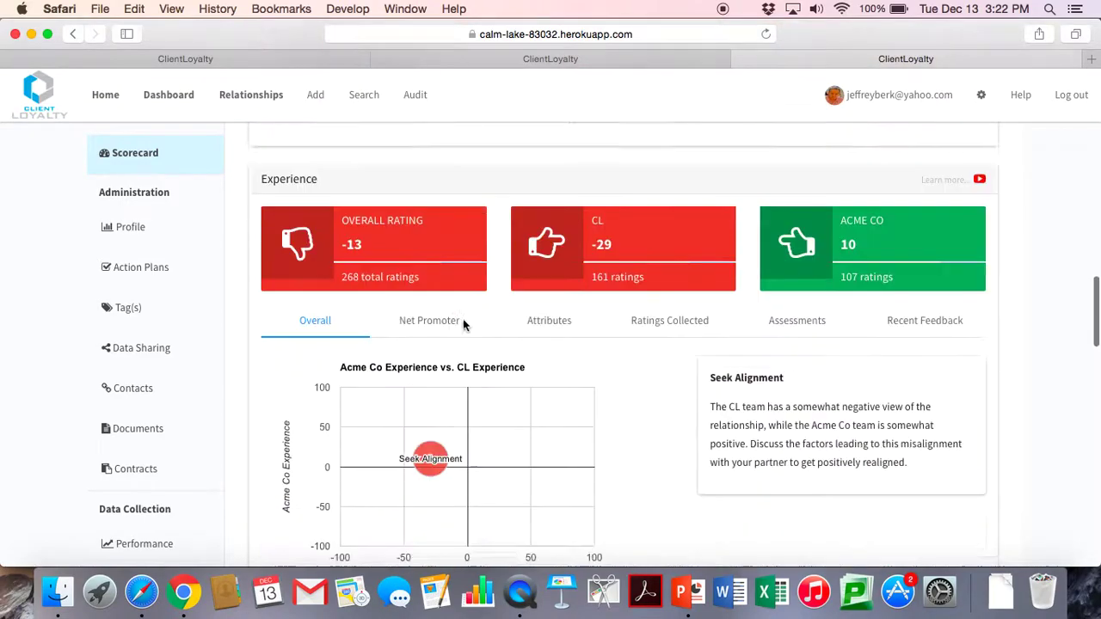
scroll(266, 524, "down", 6)
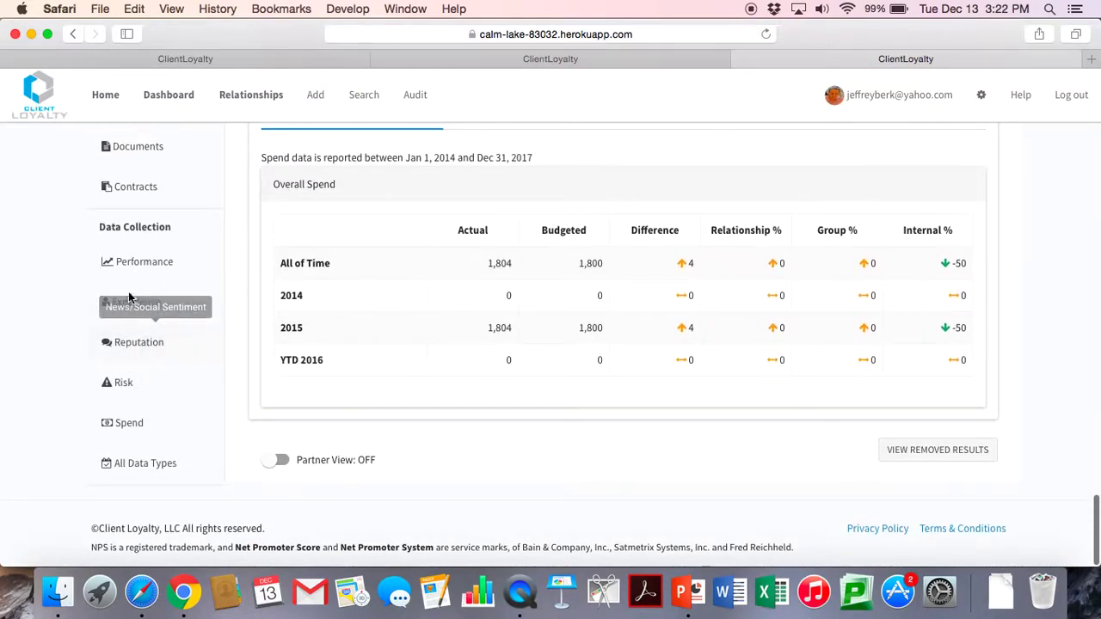
left_click(155, 268)
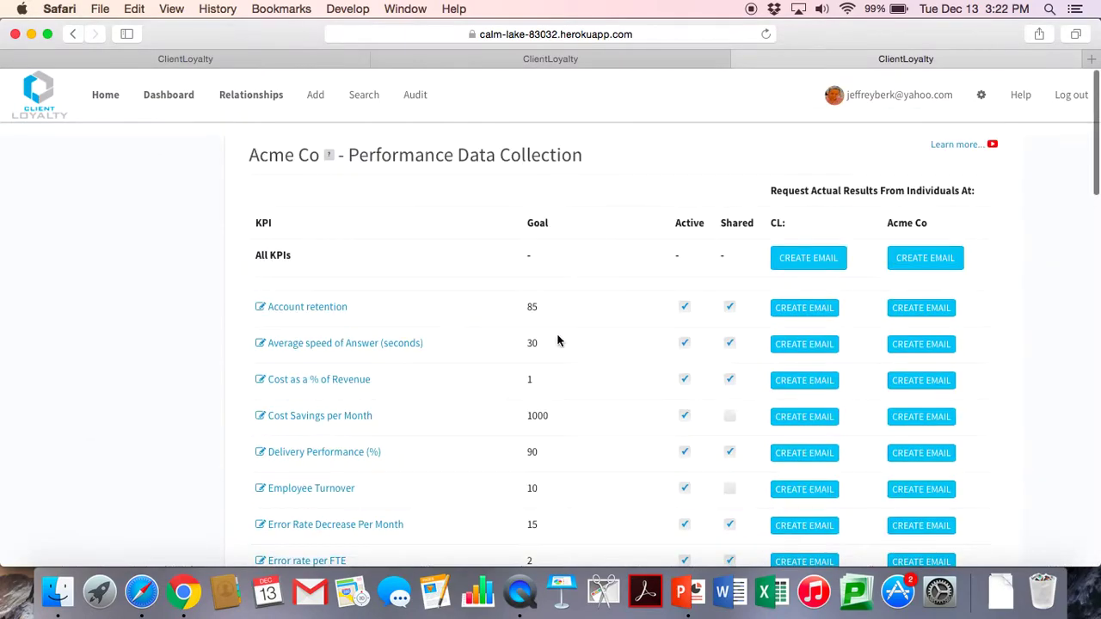
scroll(679, 401, "down", 10)
scroll(674, 404, "down", 15)
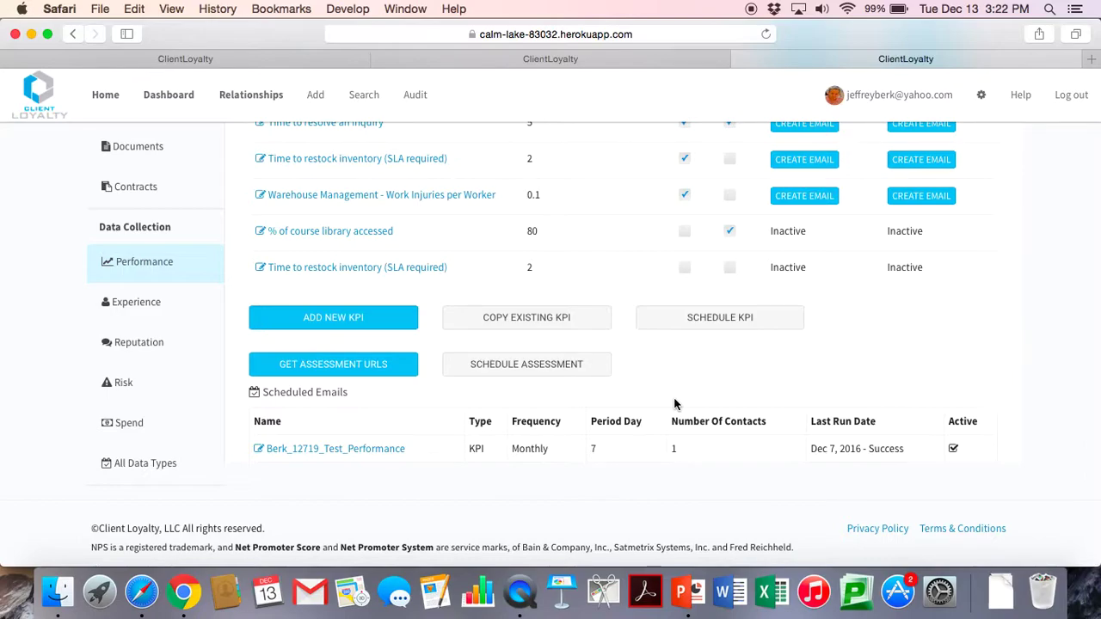
left_click(658, 319)
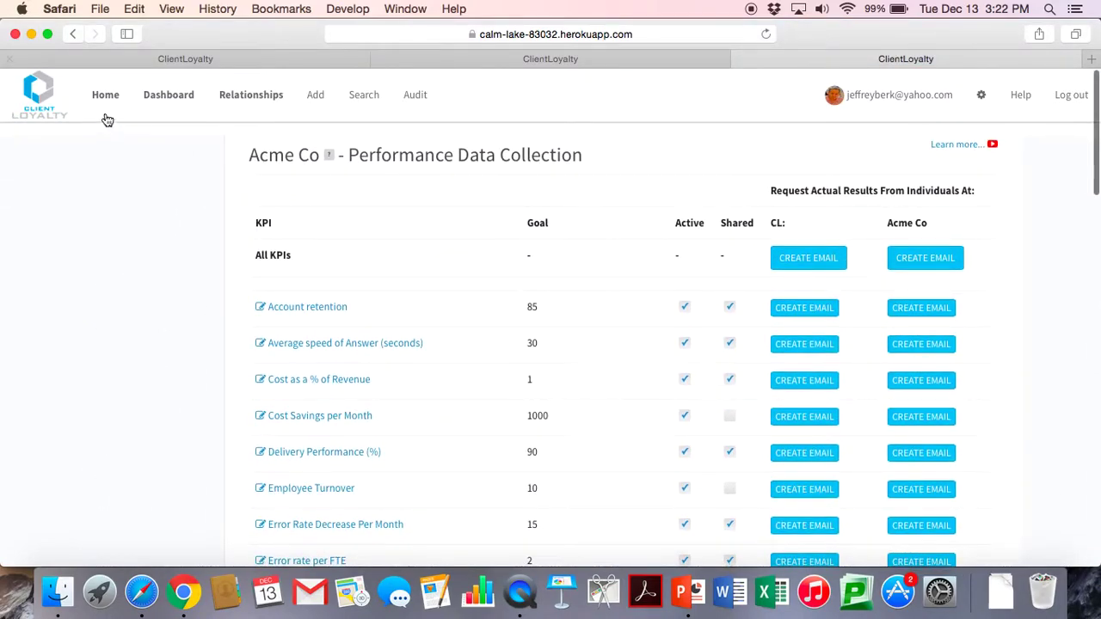
Return to the Acme Co scorecard through the relationships list and examine its overall Experience results.
left_click(247, 97)
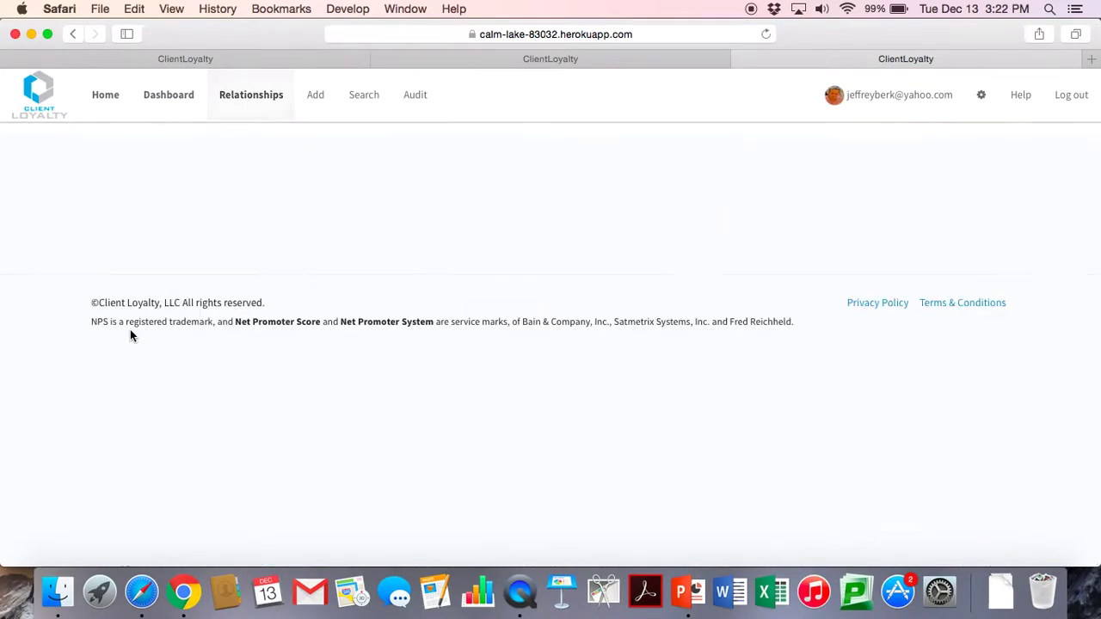
scroll(456, 318, "down", 5)
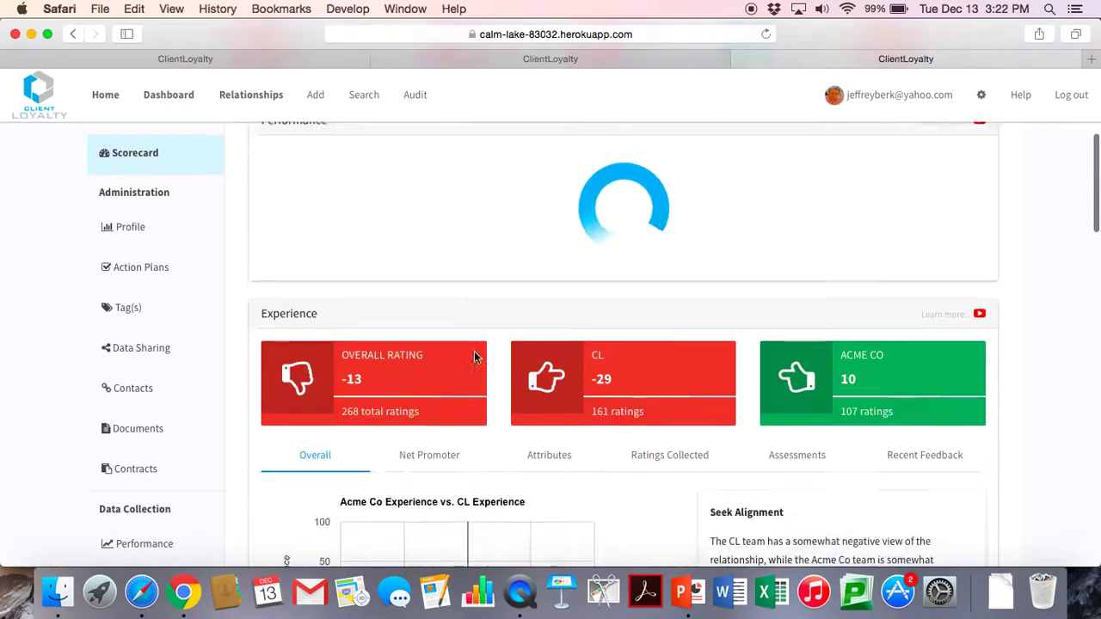
scroll(473, 350, "down", 4)
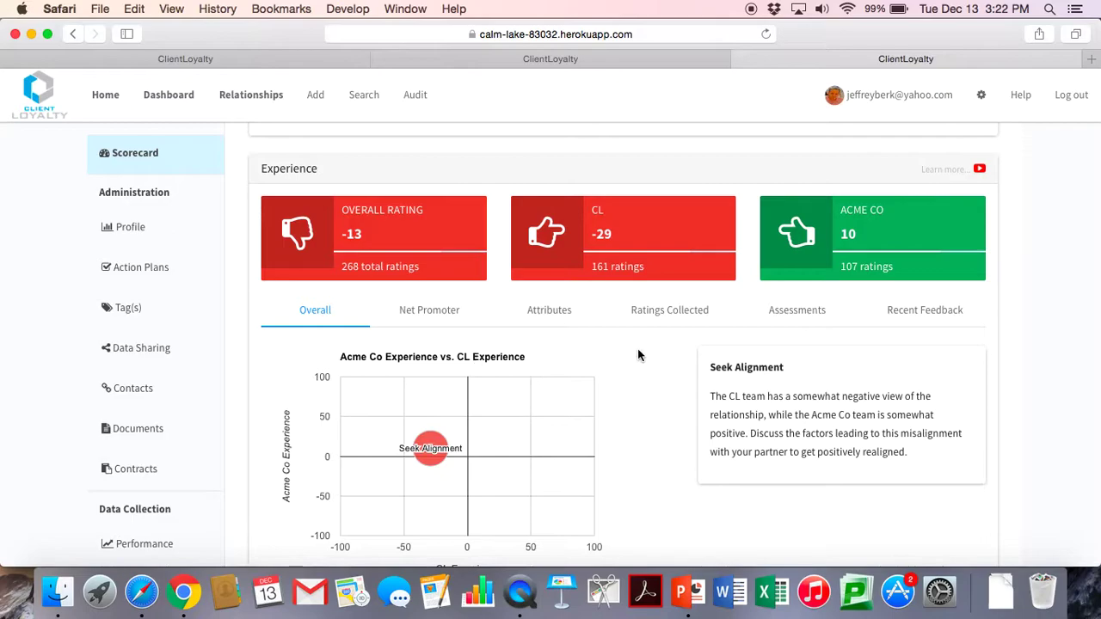
Examine Acme Co's Experience Net Promoter breakdown and the Attributes charts of improvement opportunities and areas of excellence.
left_click(430, 310)
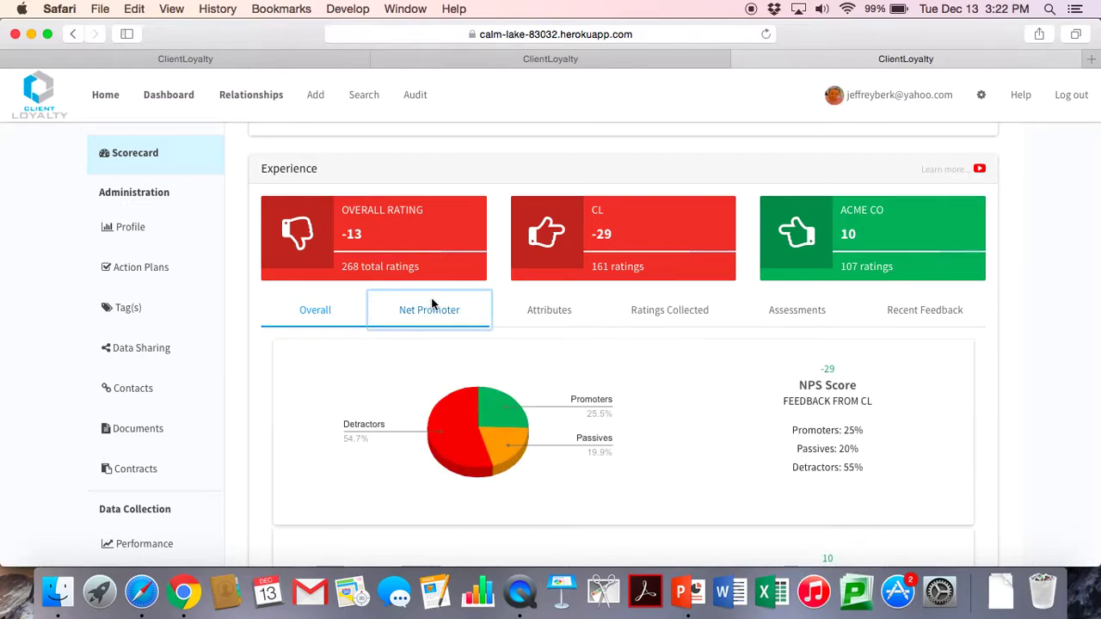
scroll(655, 349, "down", 3)
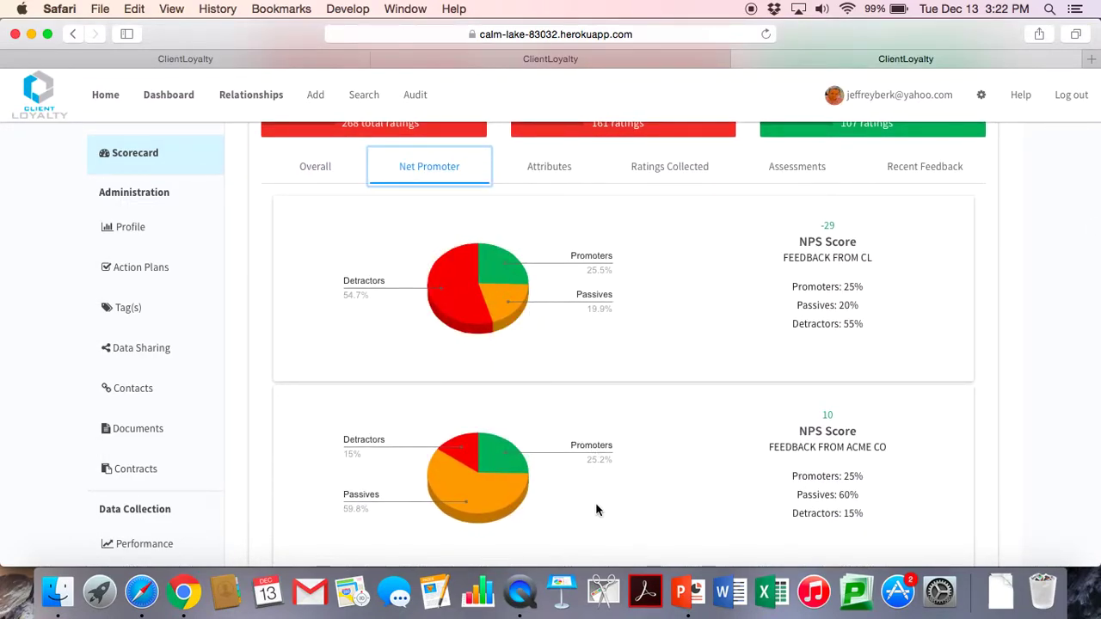
left_click(540, 176)
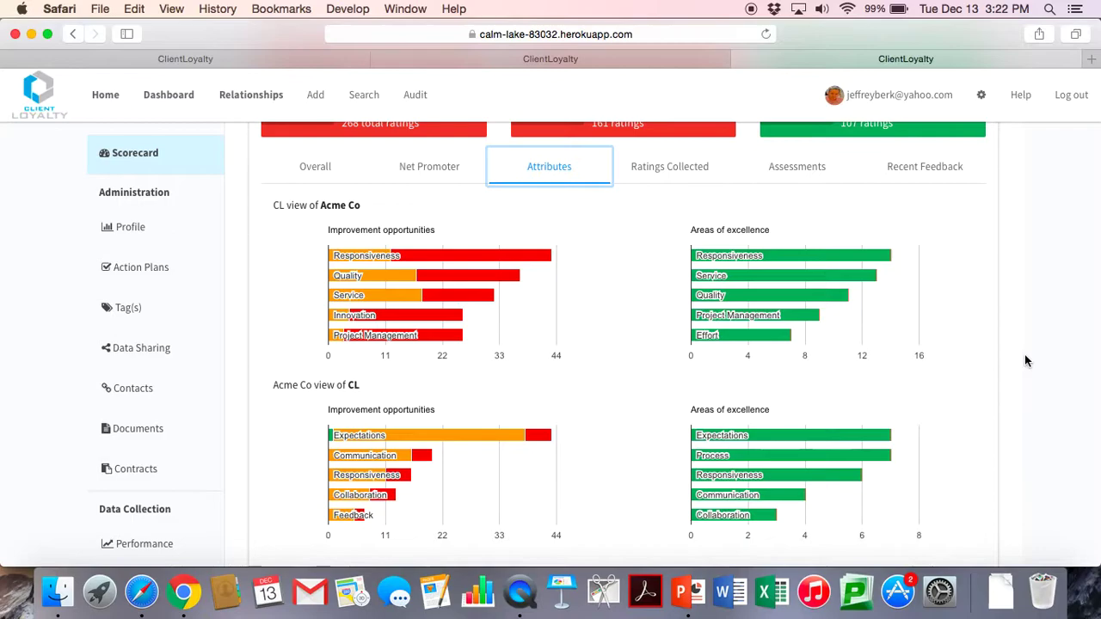
scroll(1022, 365, "up", 5)
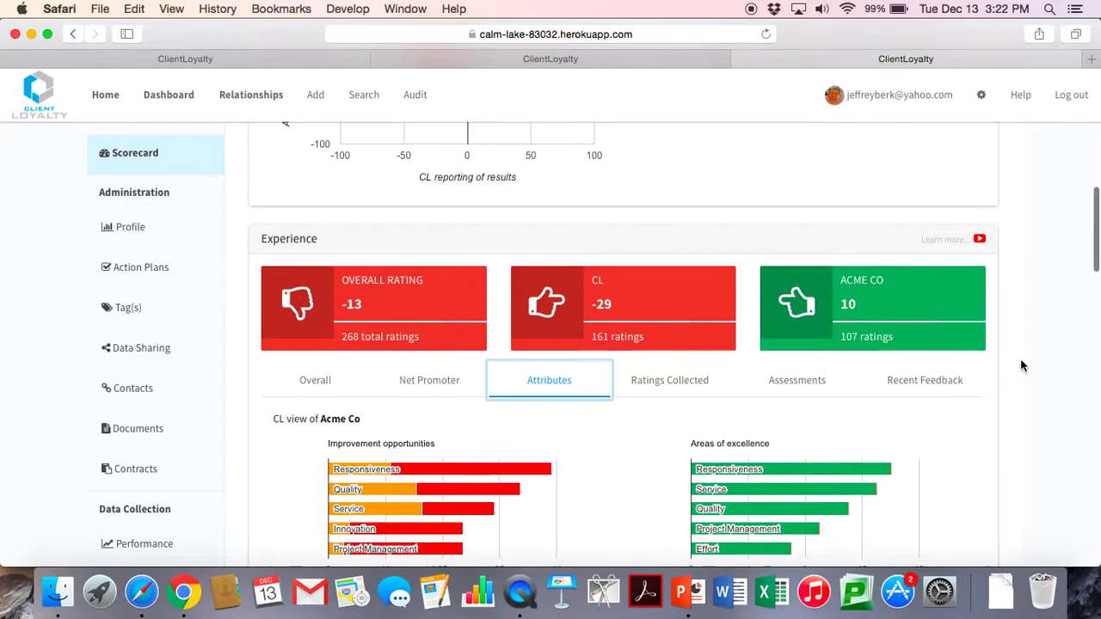
Collapse the Experience section of the scorecard and examine the overall Risk results.
left_click(301, 240)
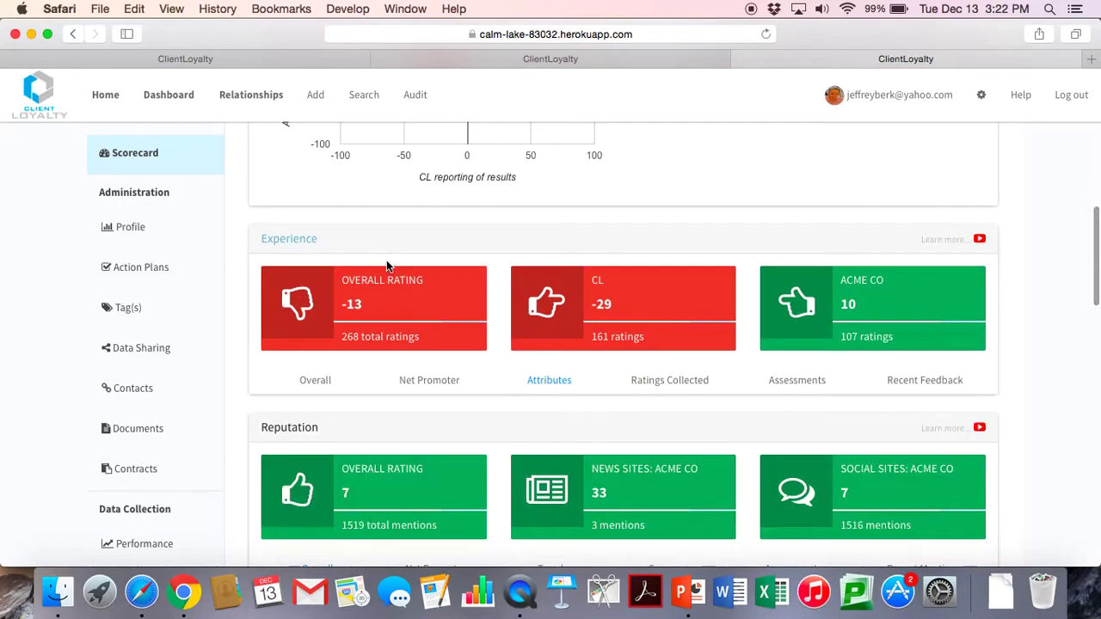
scroll(387, 267, "down", 10)
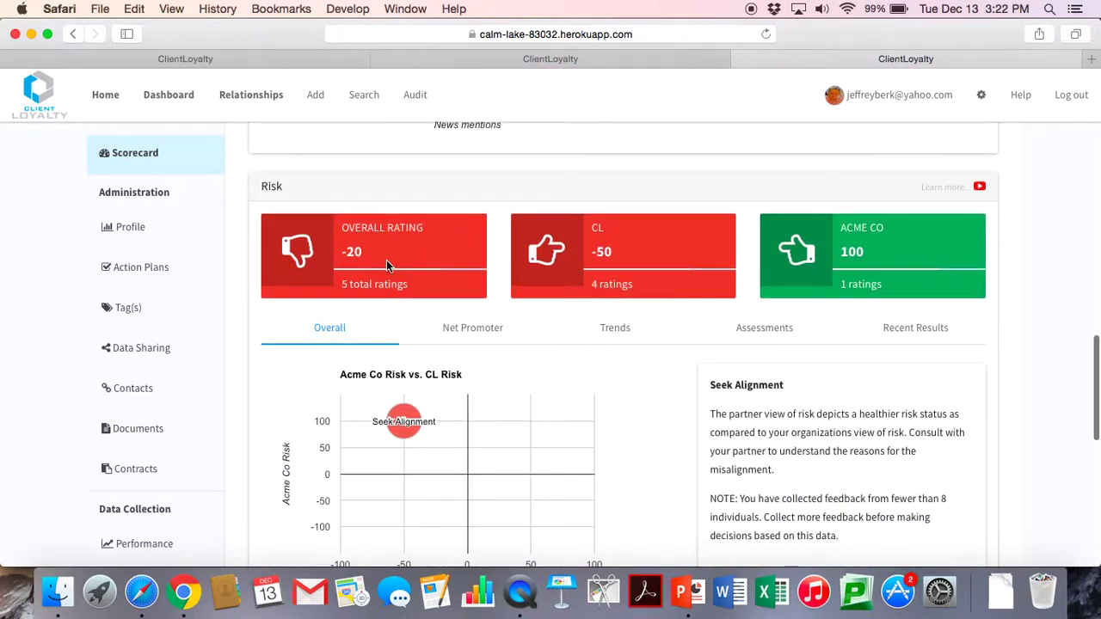
scroll(386, 260, "down", 1)
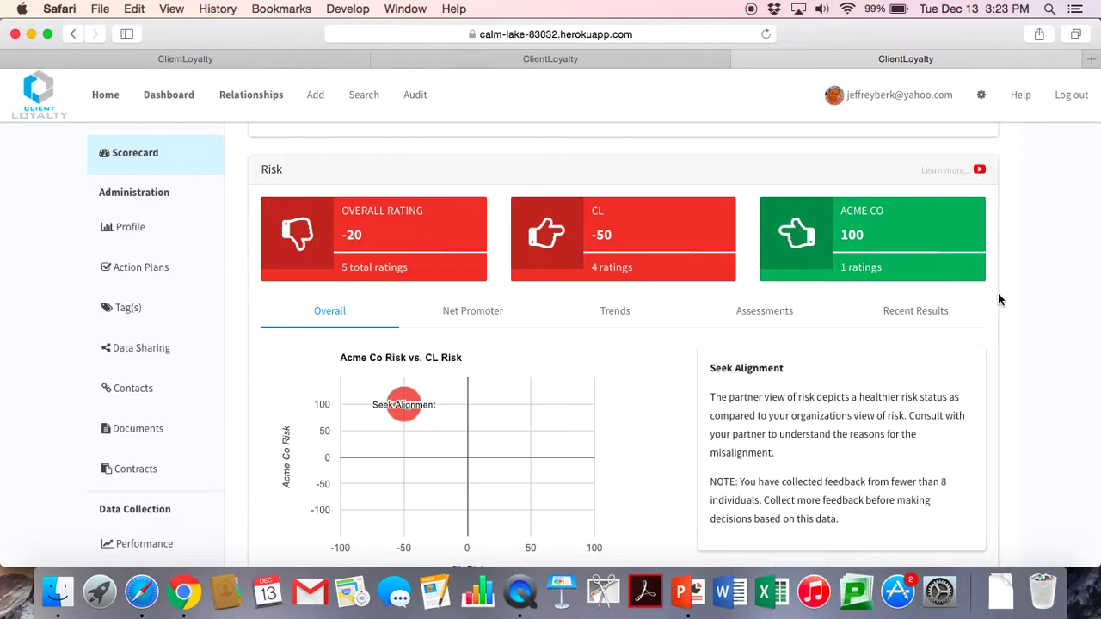
scroll(998, 298, "down", 2)
scroll(998, 299, "up", 1)
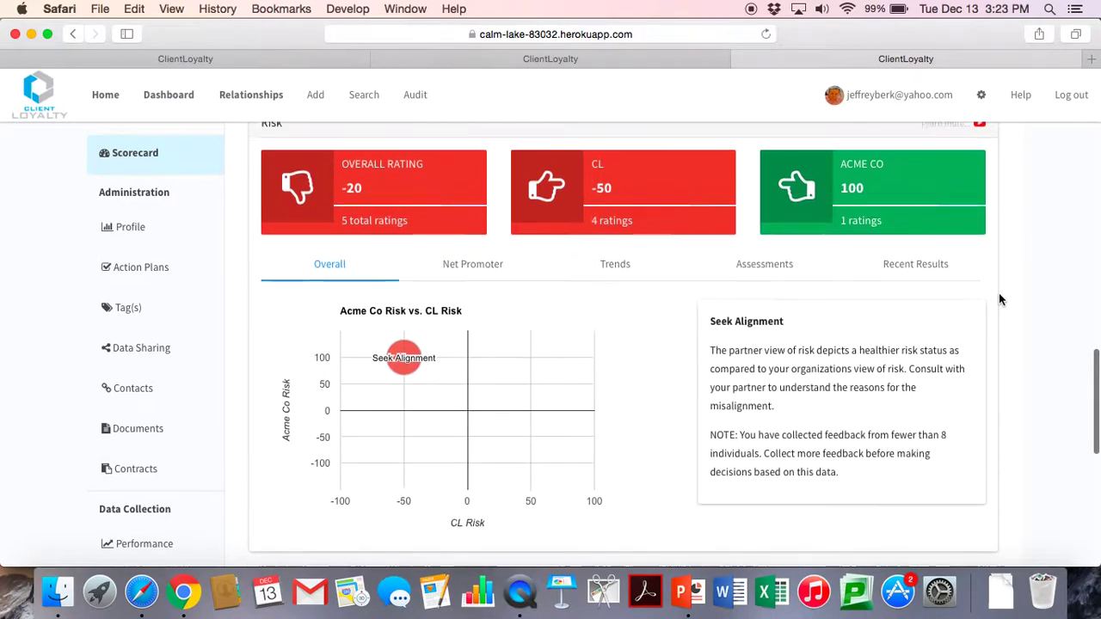
View the answer summary of the MM Supplier Risk Assessment from the Risk assessments, then go back to the scorecard.
left_click(764, 267)
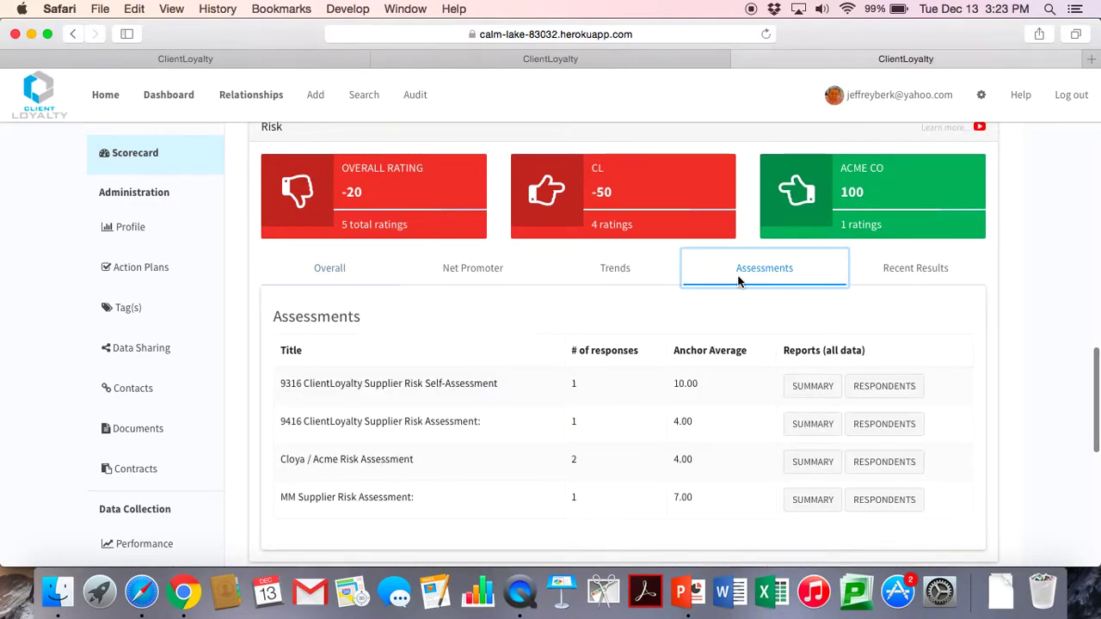
left_click(812, 500)
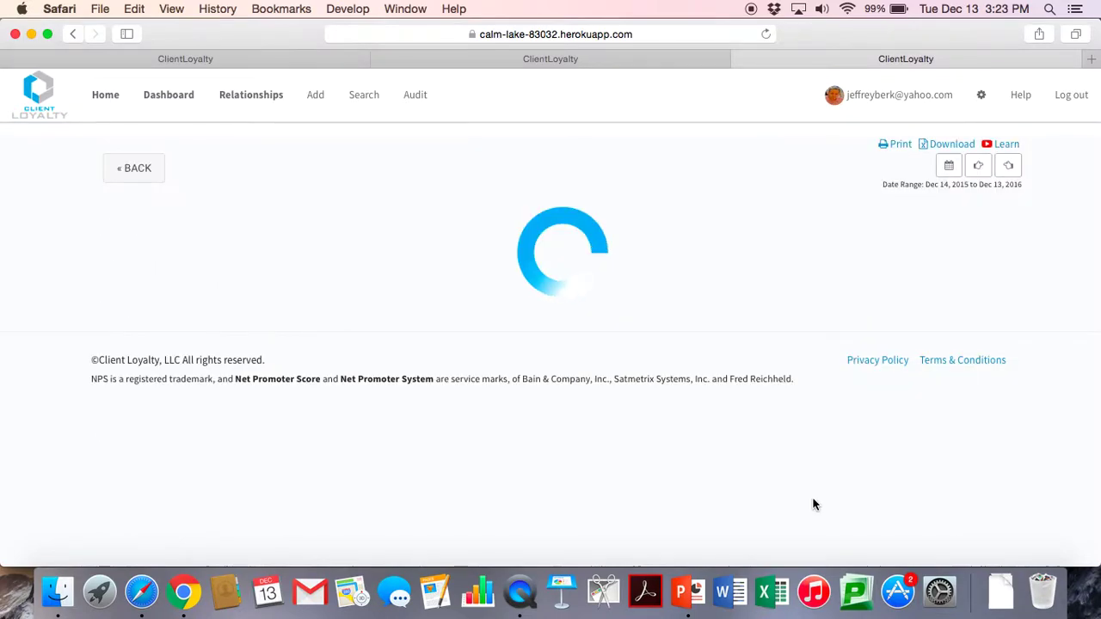
scroll(815, 505, "down", 4)
scroll(815, 504, "down", 20)
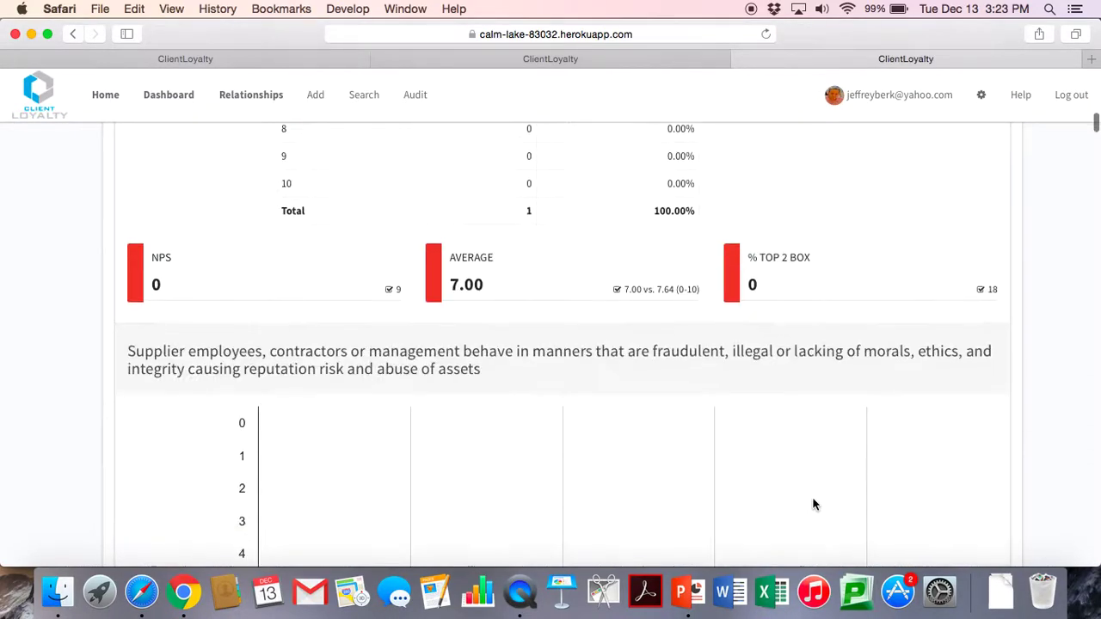
scroll(815, 505, "down", 20)
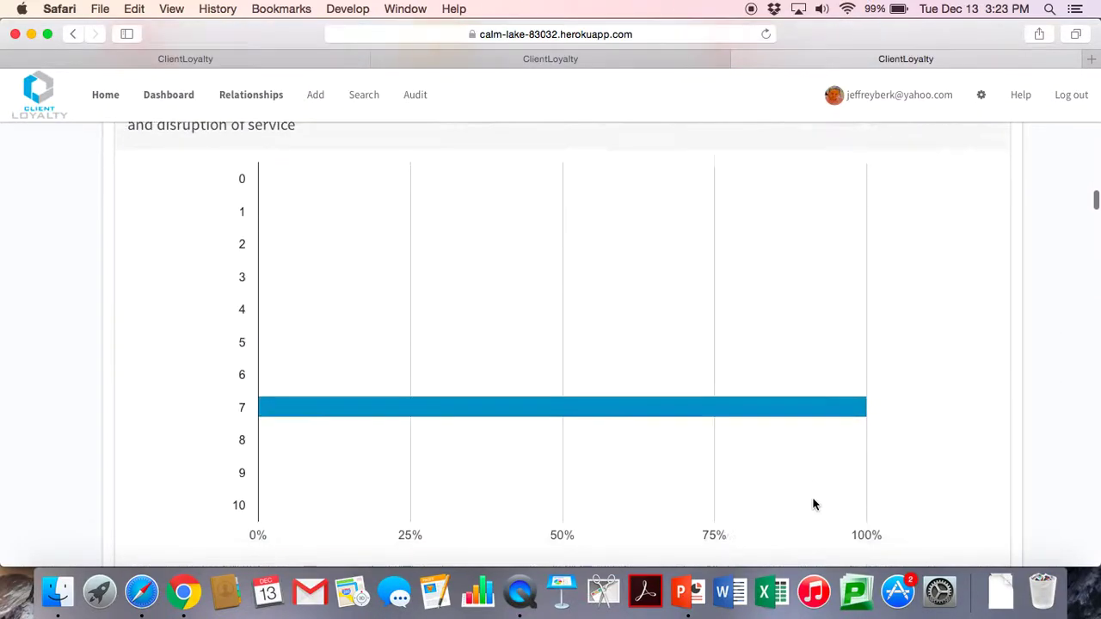
scroll(814, 505, "up", 20)
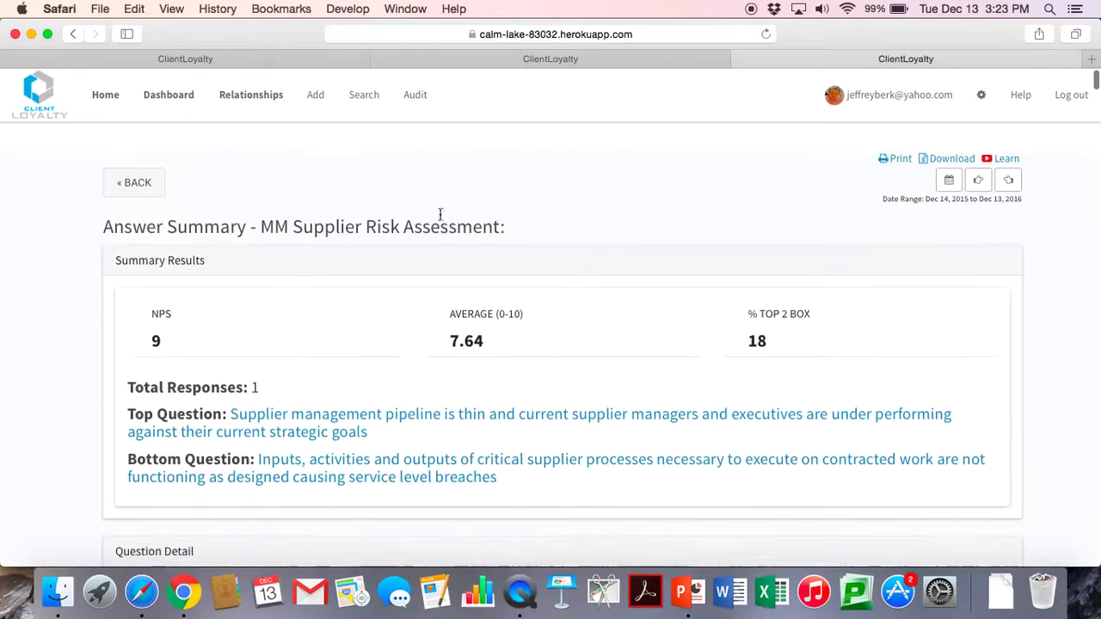
left_click(137, 169)
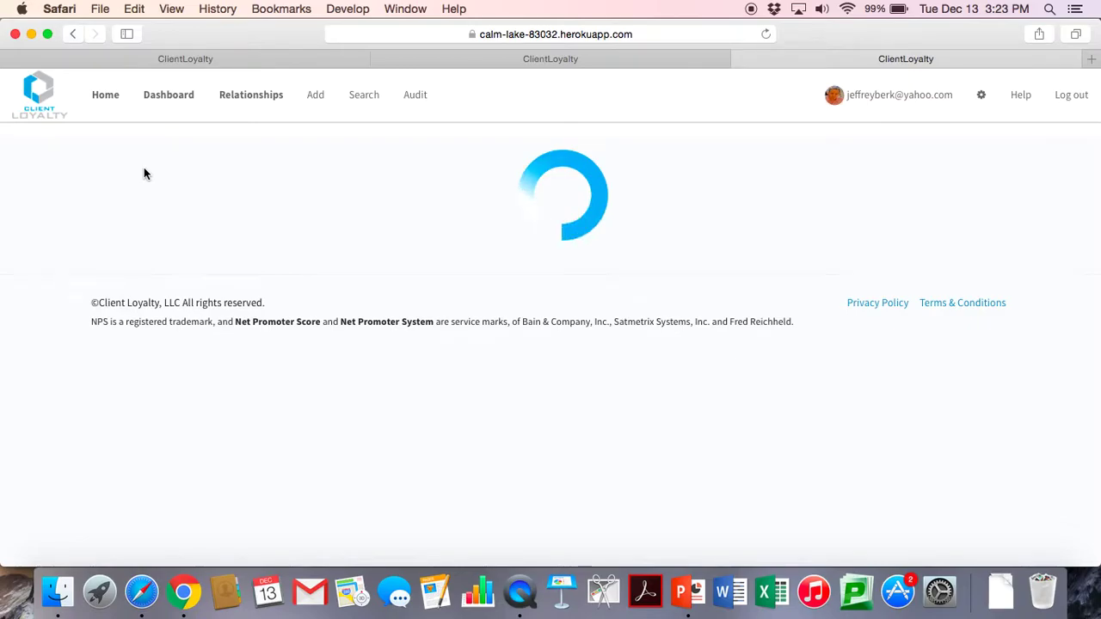
Examine Acme Co's Spend data overall, by category and by tags.
scroll(428, 336, "down", 15)
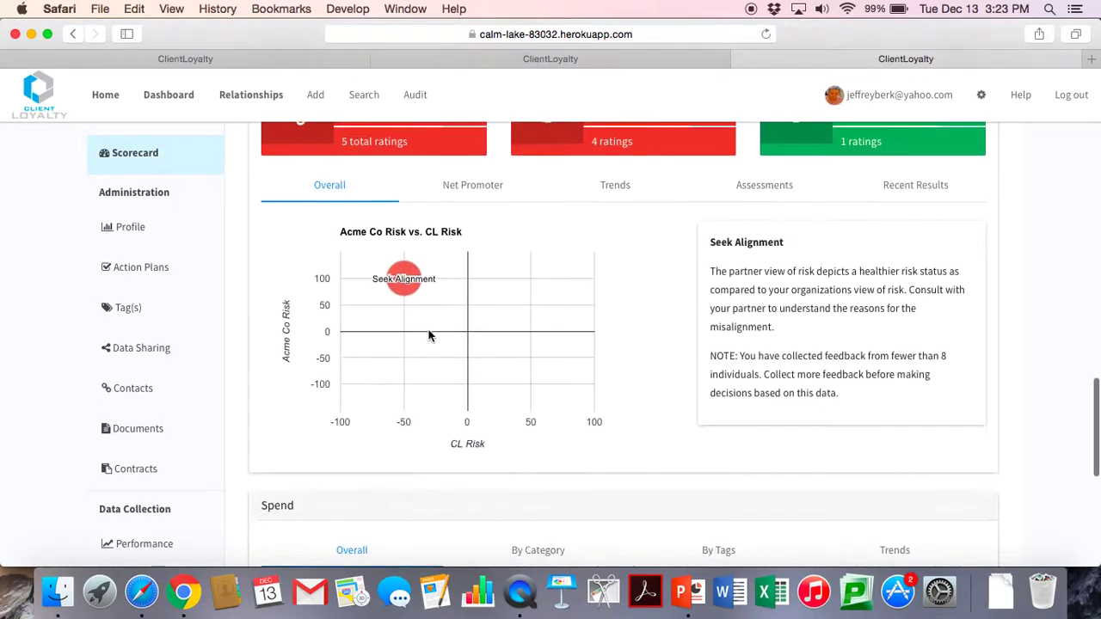
scroll(428, 336, "up", 3)
scroll(428, 336, "down", 5)
scroll(428, 336, "down", 5)
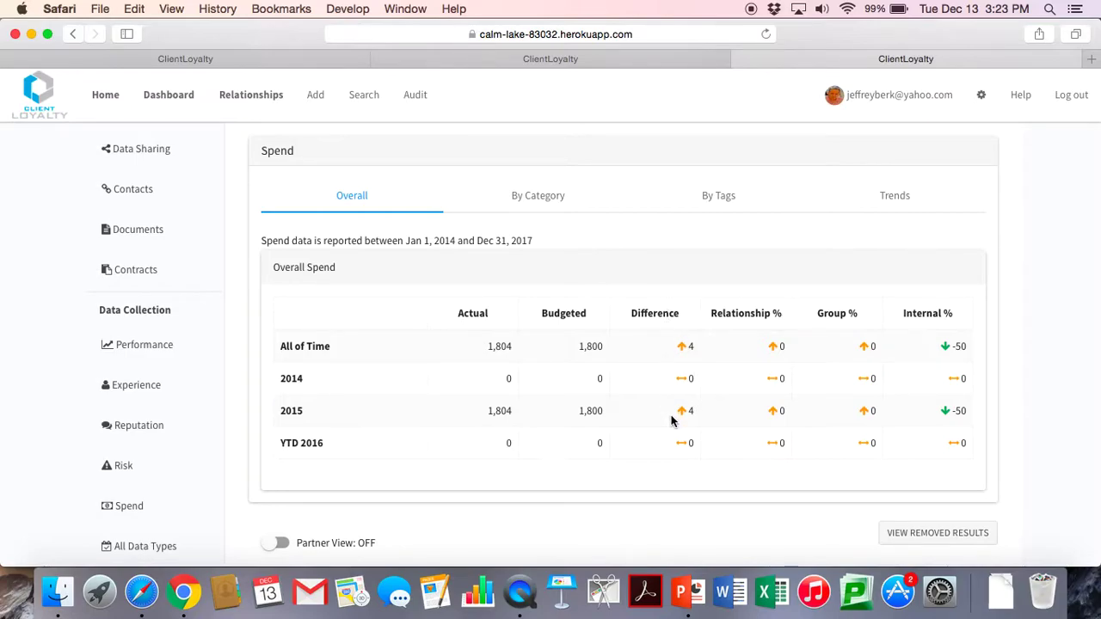
left_click(539, 198)
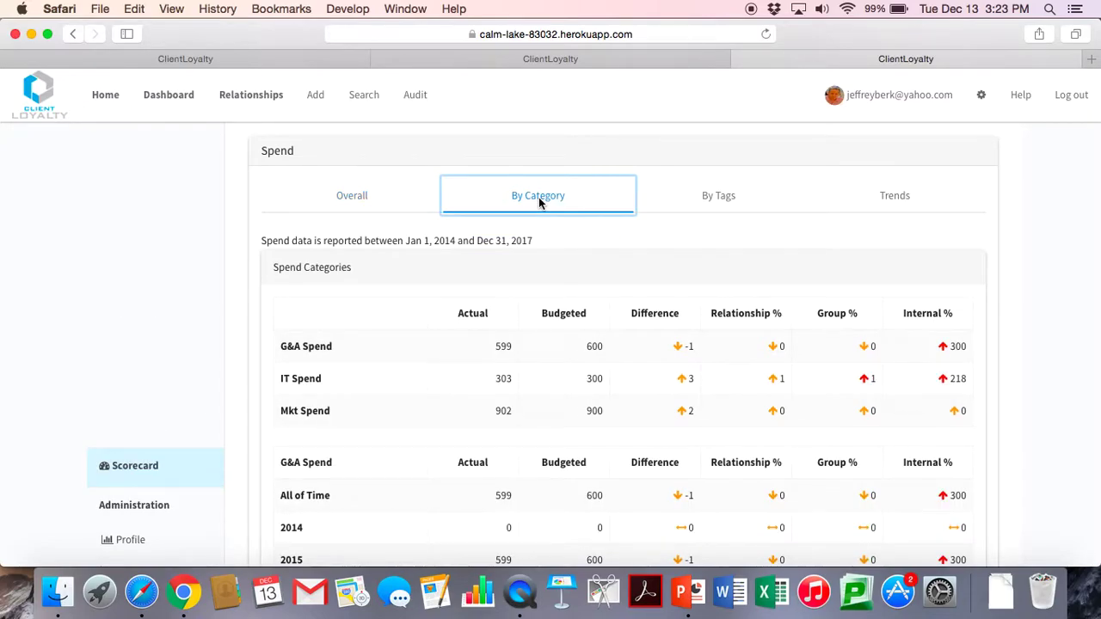
left_click(718, 198)
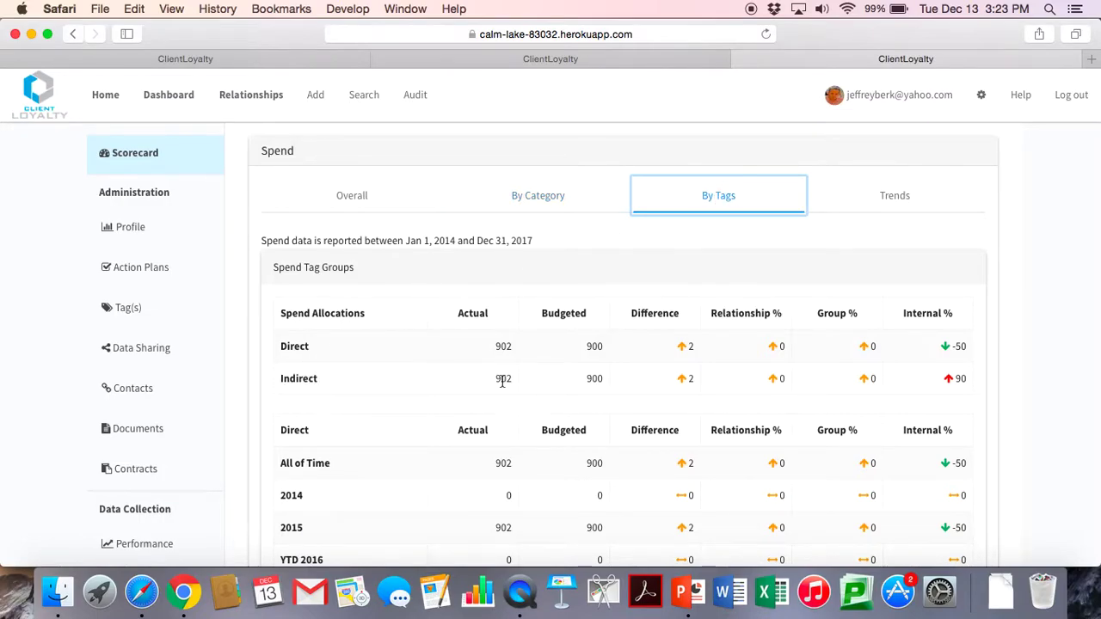
Open Acme Co's Data Sharing settings and examine the partner user and the sharing options for each data type.
scroll(502, 381, "up", 10)
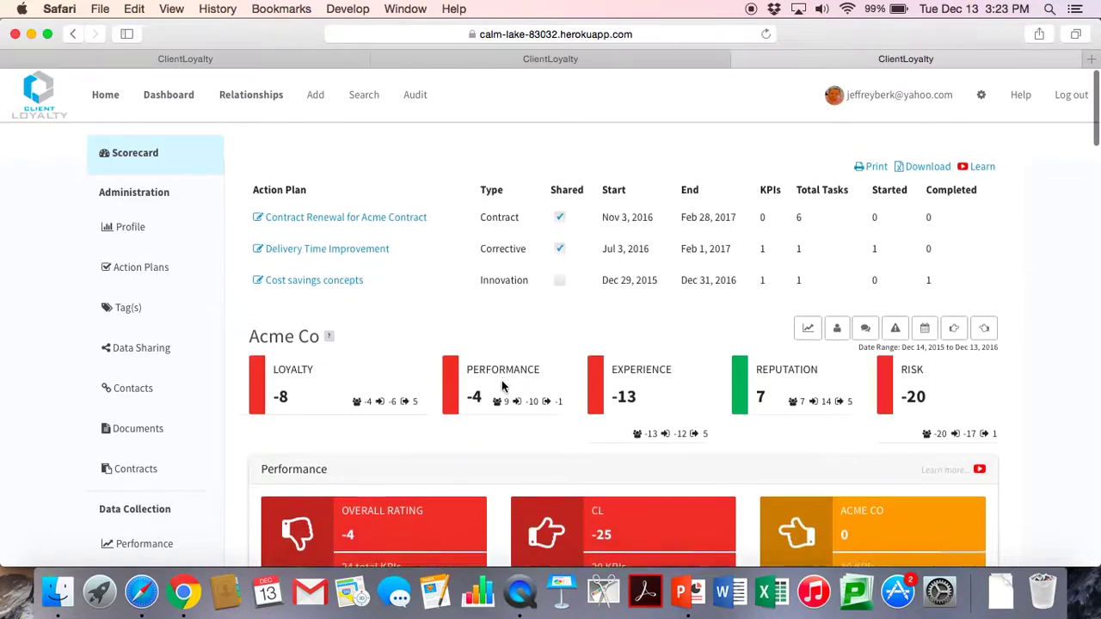
scroll(501, 380, "down", 4)
left_click(142, 357)
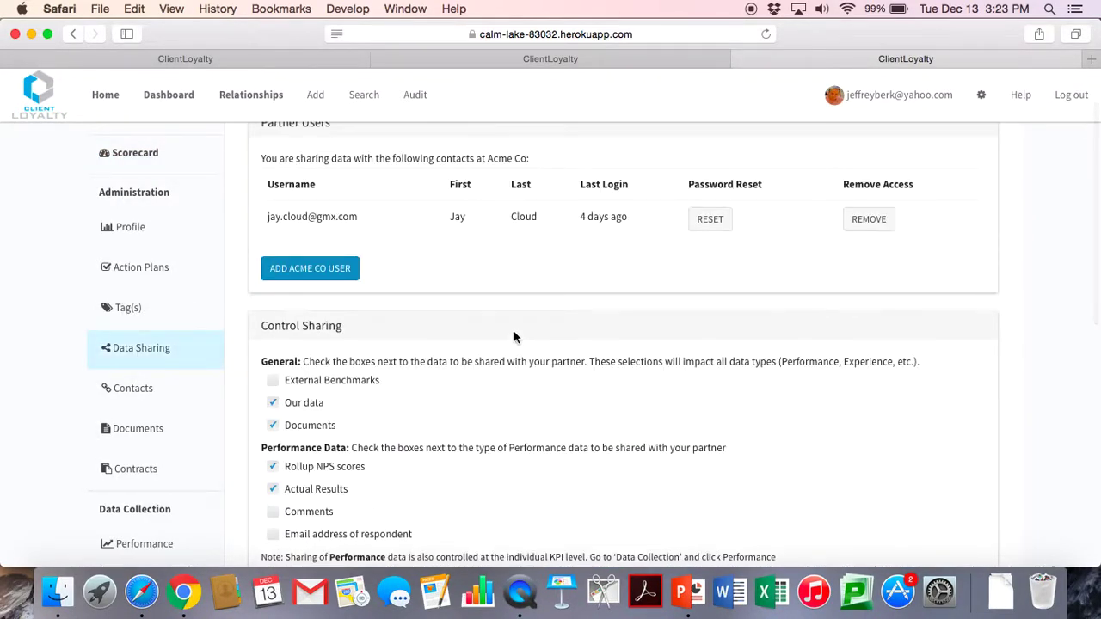
left_click_drag(359, 219, 270, 218)
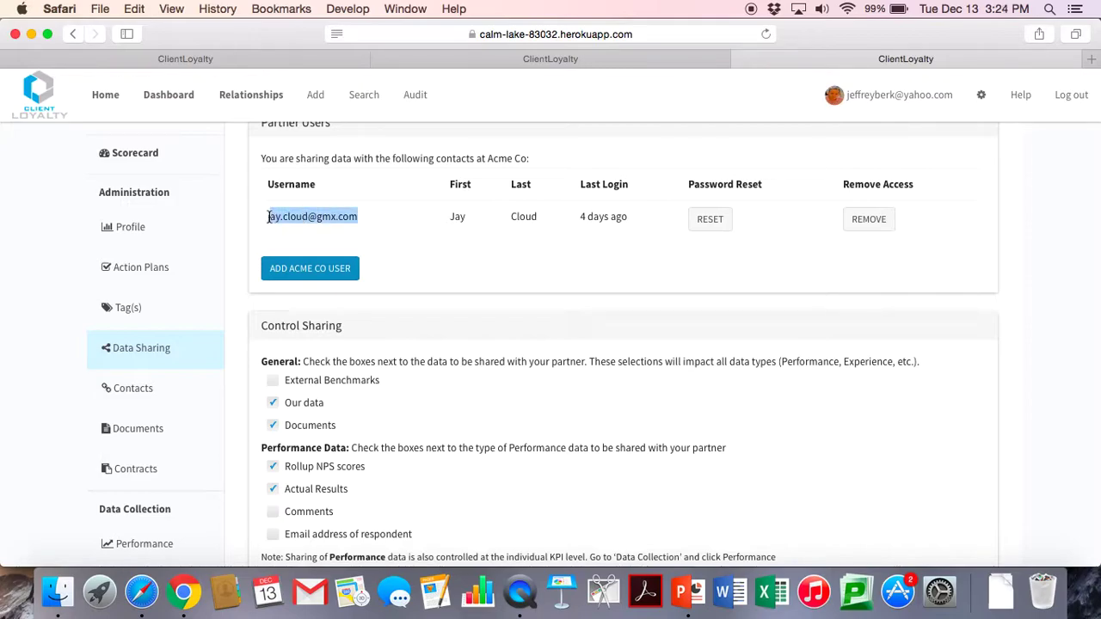
scroll(663, 389, "down", 5)
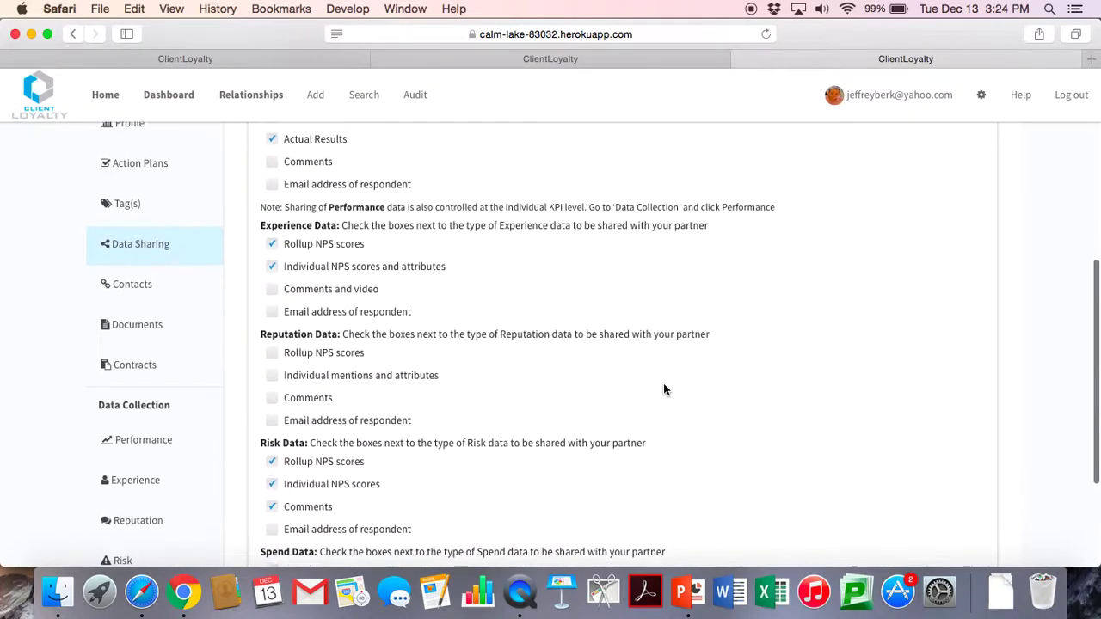
scroll(663, 384, "up", 1)
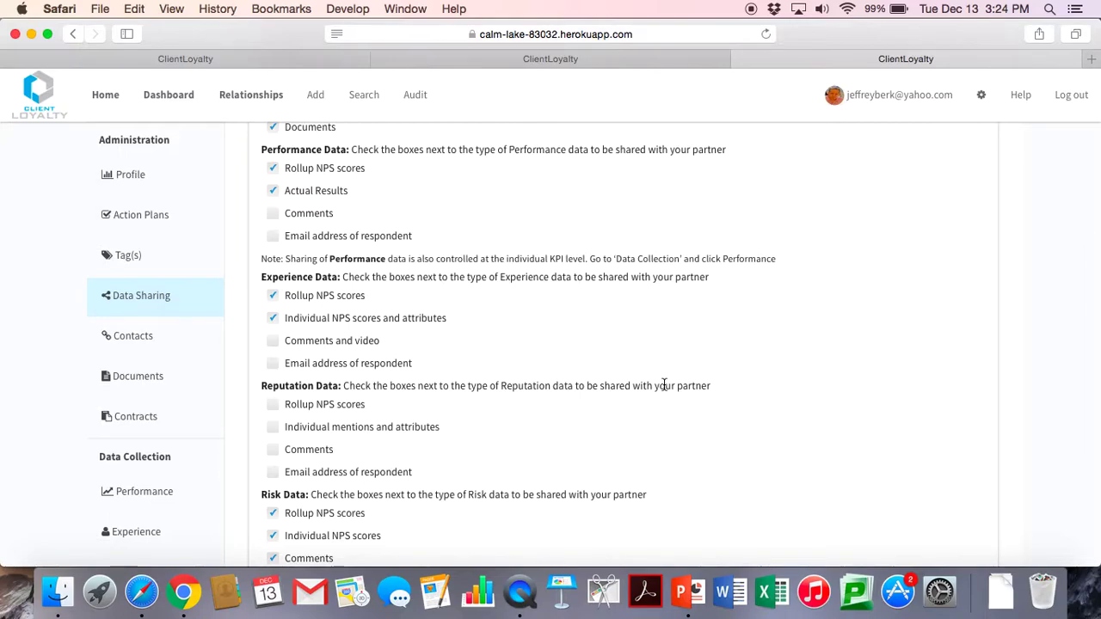
scroll(663, 385, "down", 1)
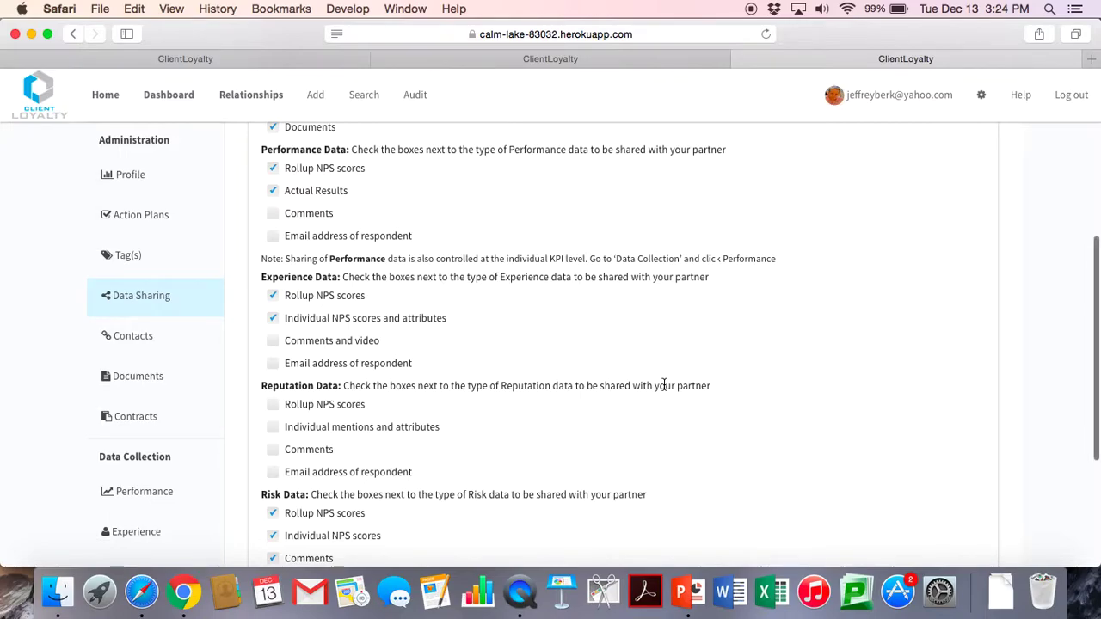
scroll(663, 384, "up", 5)
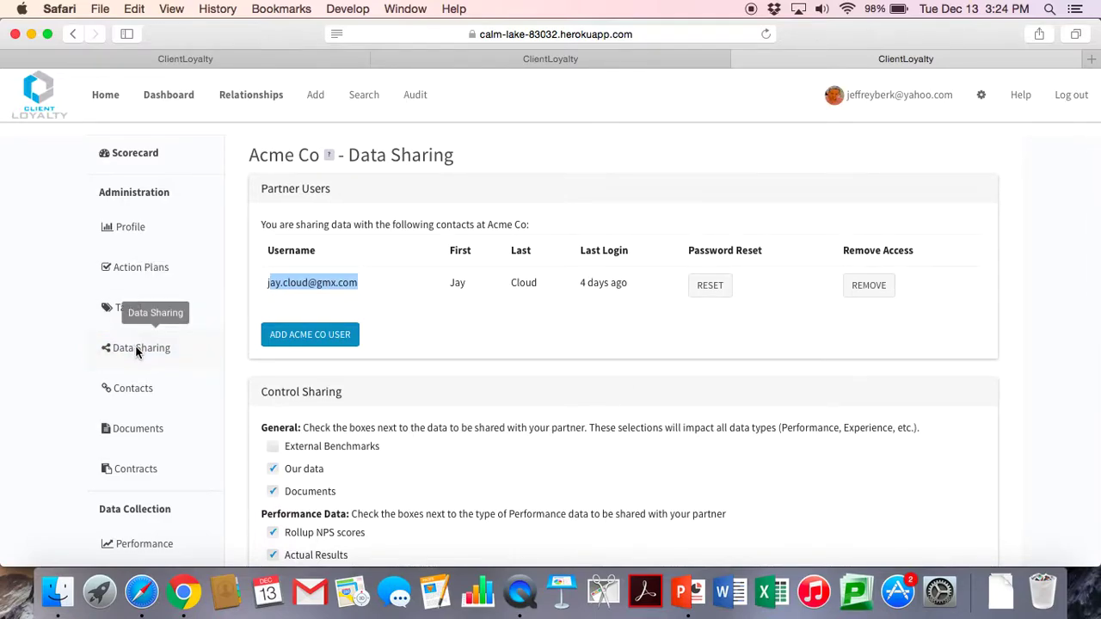
left_click(193, 347)
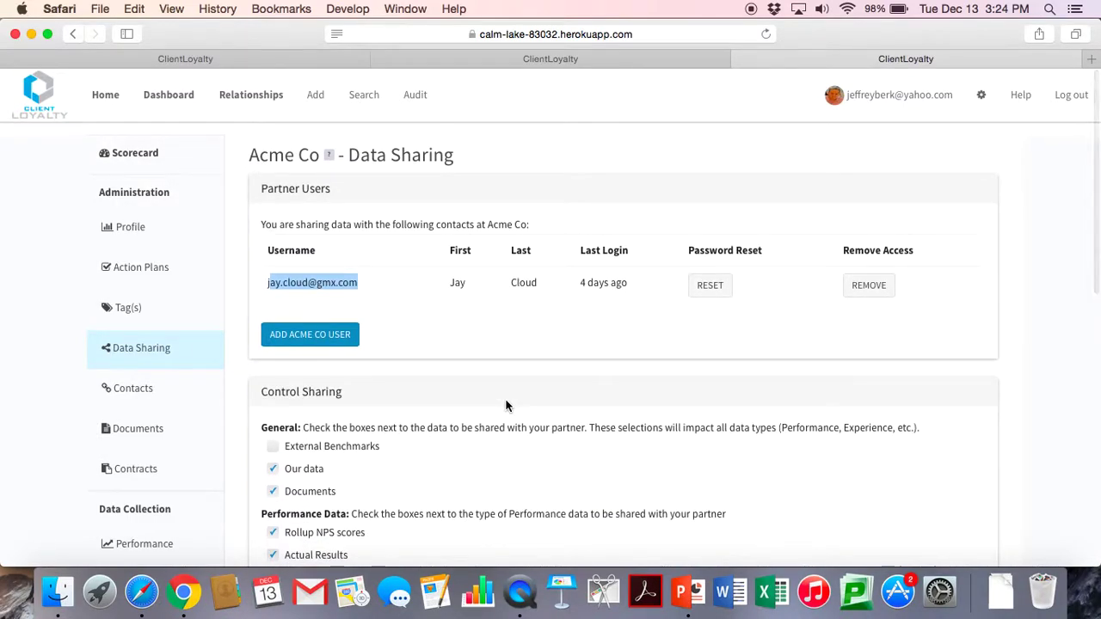
Open Acme Co's scorecard from the relationships list and examine its action plans and overall scores.
left_click(253, 96)
left_click(131, 342)
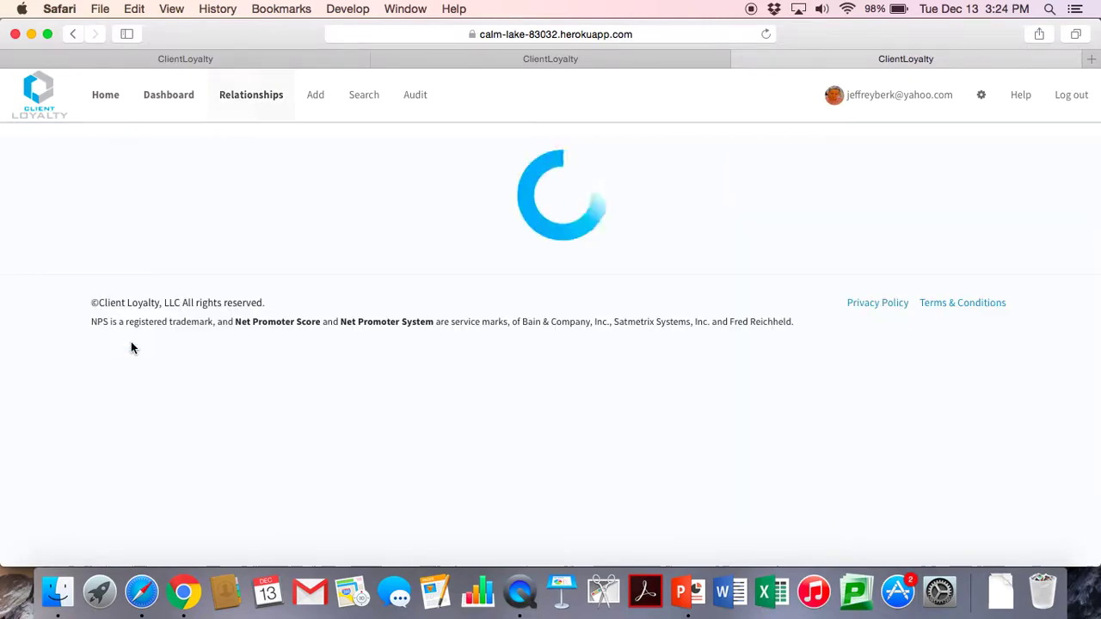
scroll(342, 295, "down", 3)
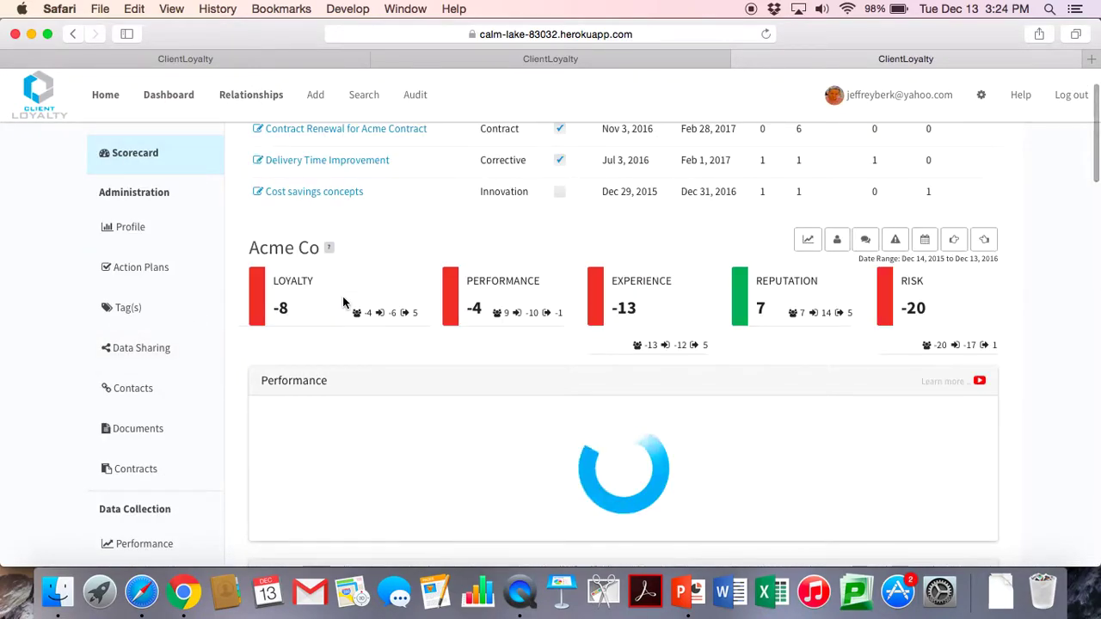
scroll(343, 296, "up", 2)
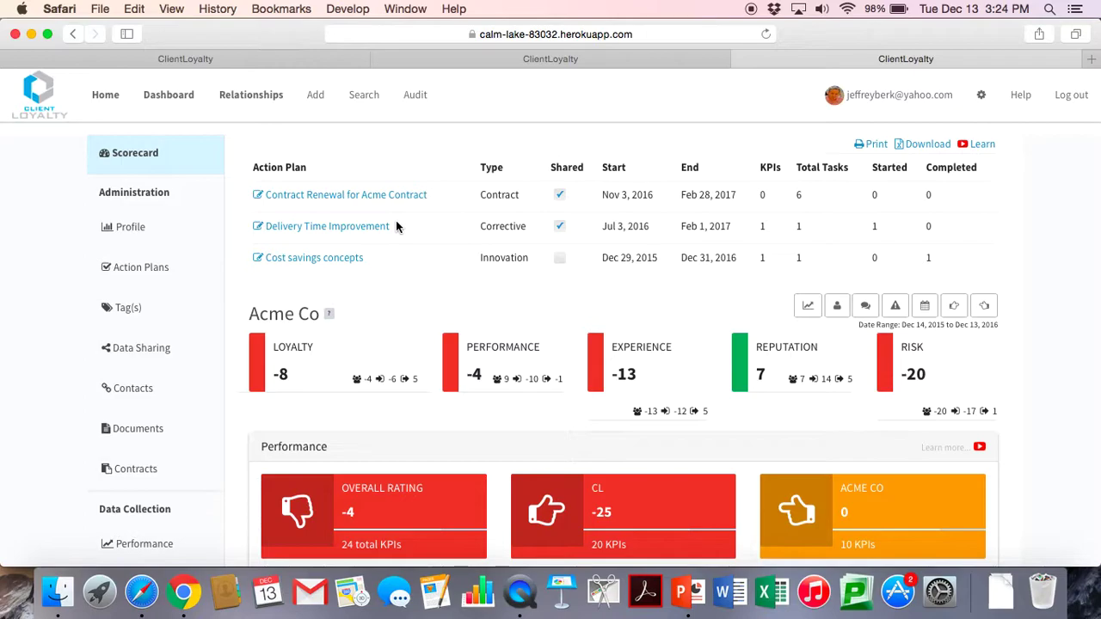
Open the Delivery Time Improvement action plan and examine its details, tasks and monthly KPI trends.
left_click(354, 227)
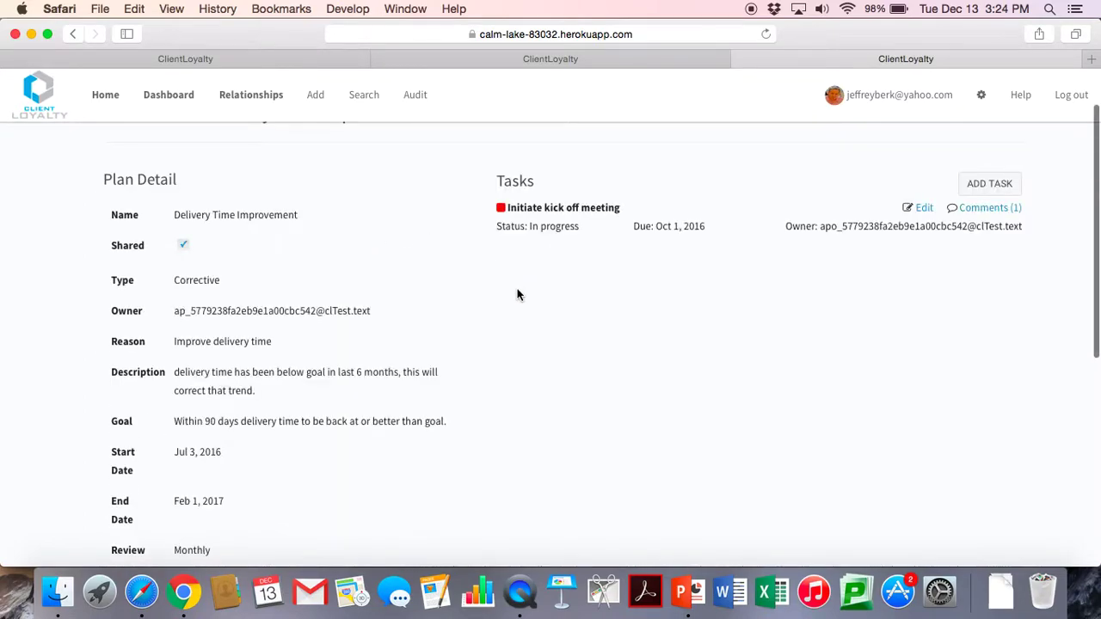
scroll(517, 295, "down", 2)
scroll(517, 295, "up", 2)
scroll(516, 295, "down", 1)
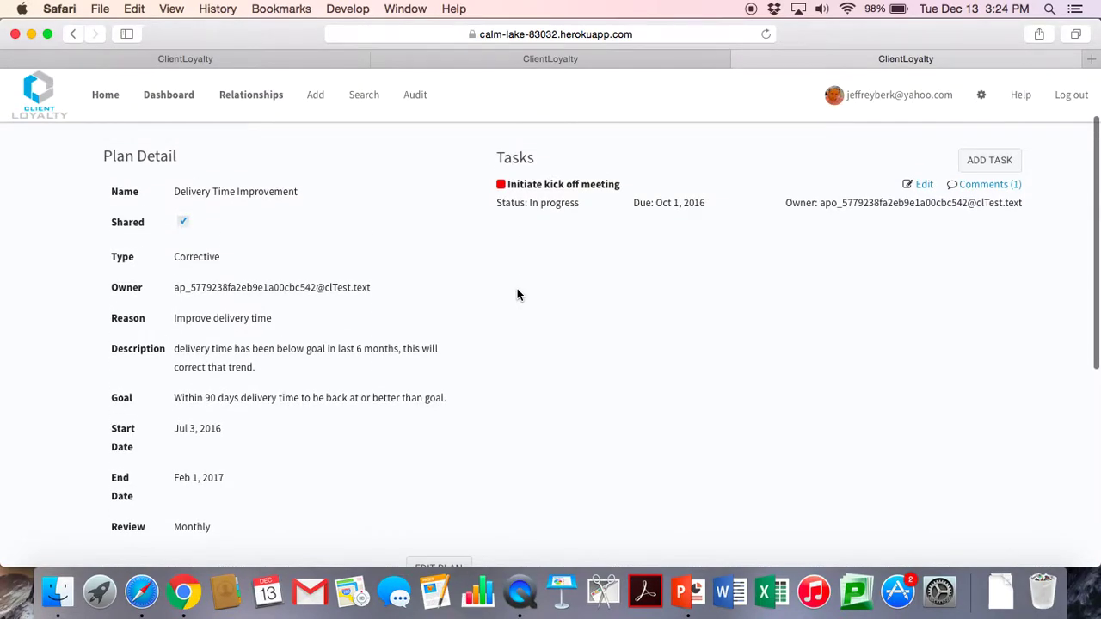
scroll(517, 295, "down", 10)
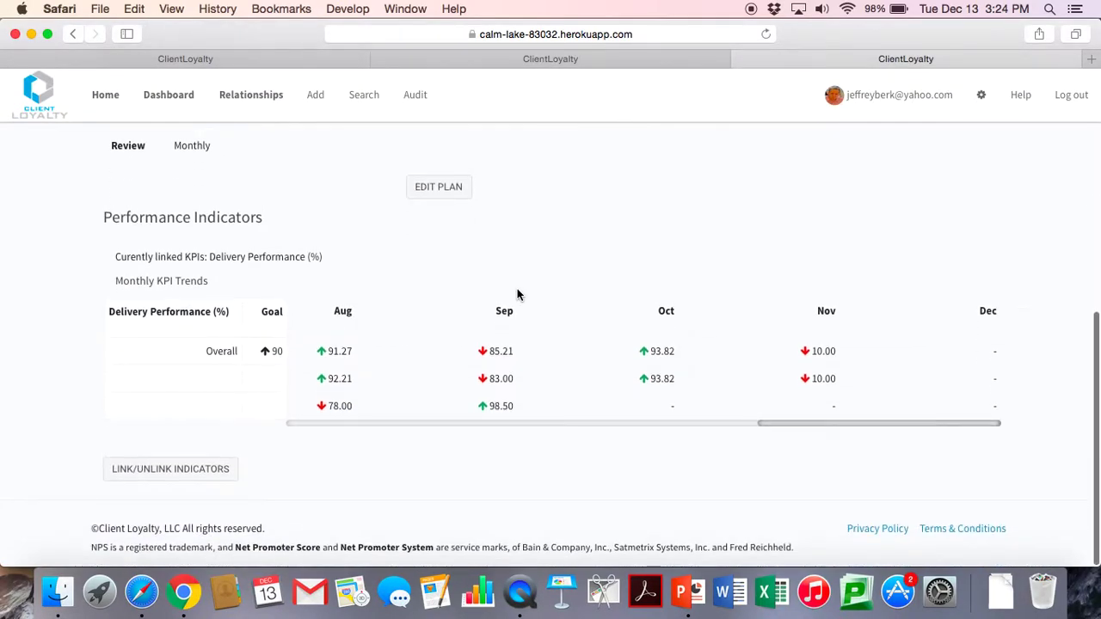
Open the Delivery Time Improvement plan for editing and examine its editable fields.
left_click(420, 196)
scroll(566, 360, "down", 8)
scroll(566, 359, "down", 8)
scroll(566, 359, "down", 2)
scroll(566, 359, "up", 15)
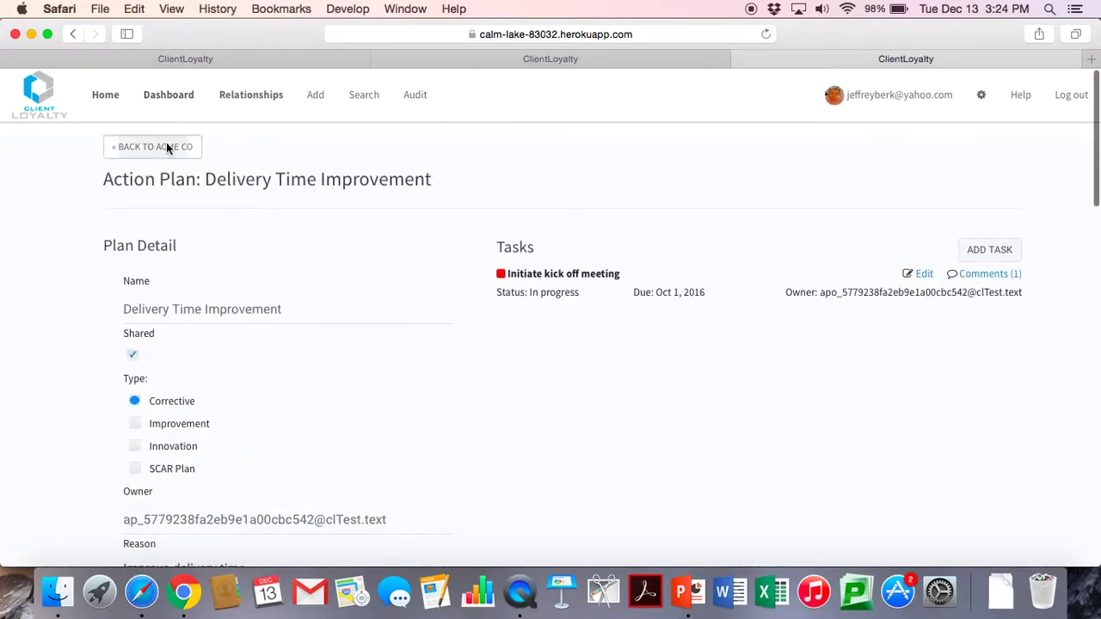
Go back to Acme Co's scorecard and open the Contract Renewal for Acme Contract plan to examine its tasks.
left_click(152, 148)
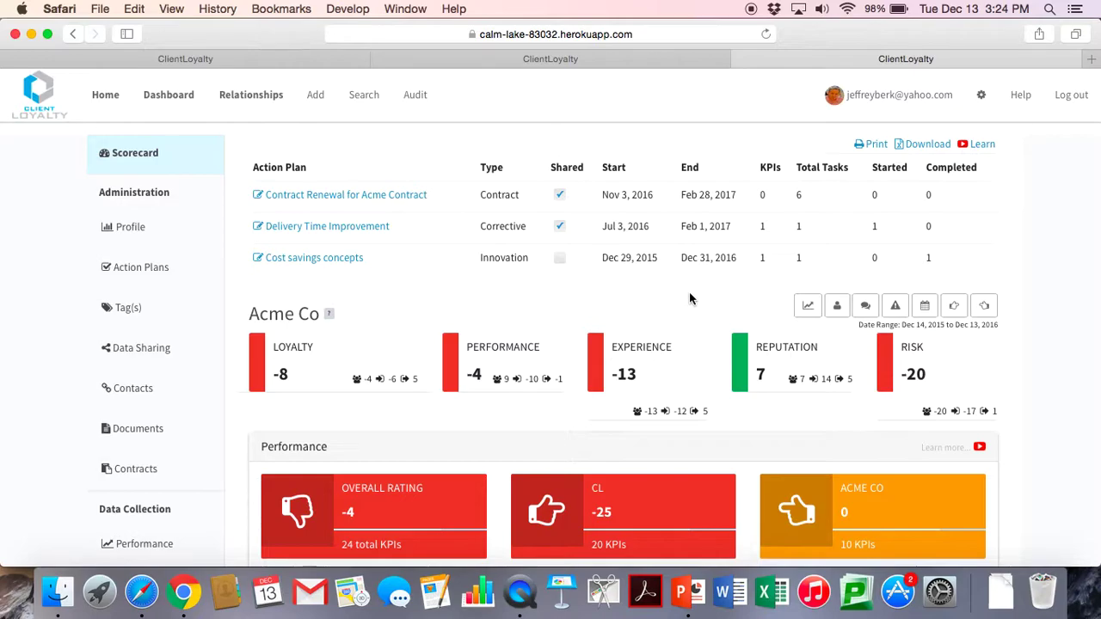
left_click(351, 198)
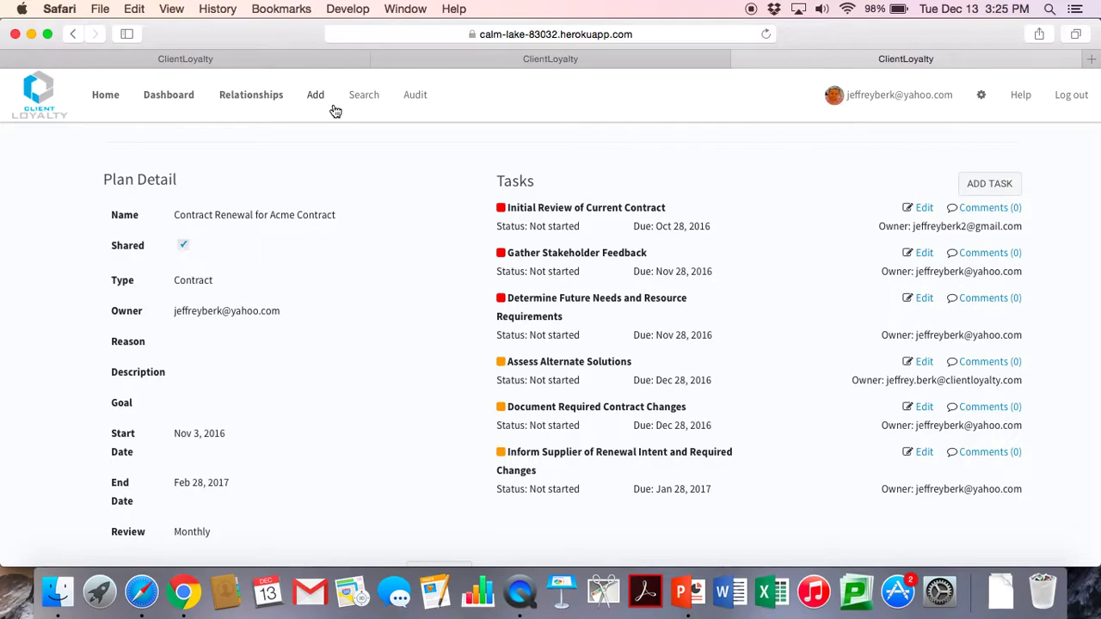
Open the document search and set its relationship to Acme Co.
left_click(363, 97)
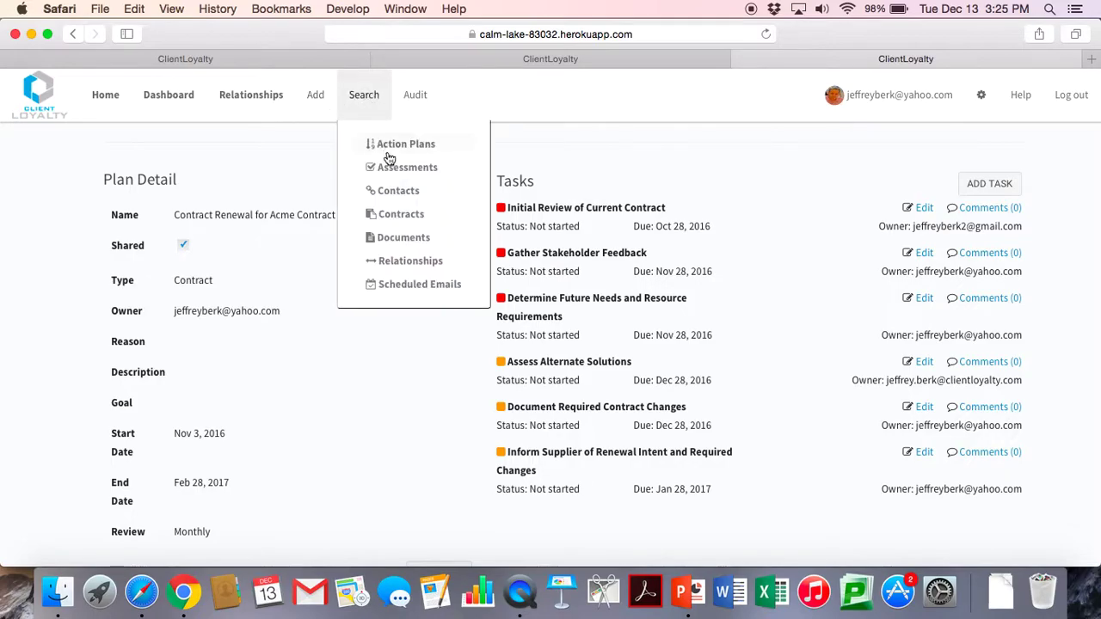
left_click(393, 237)
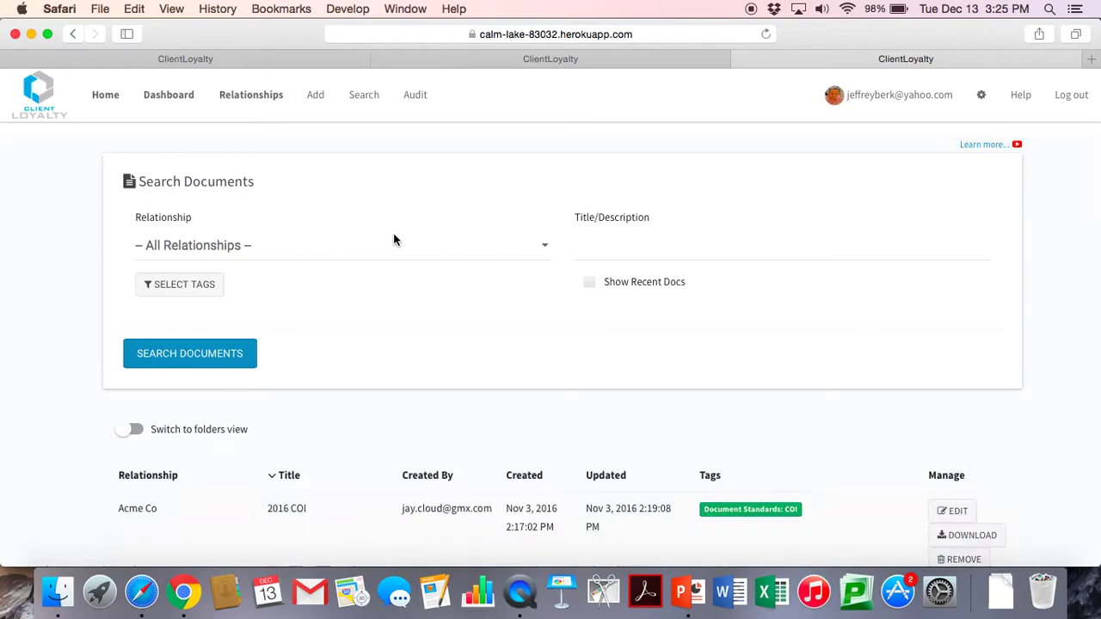
left_click(301, 249)
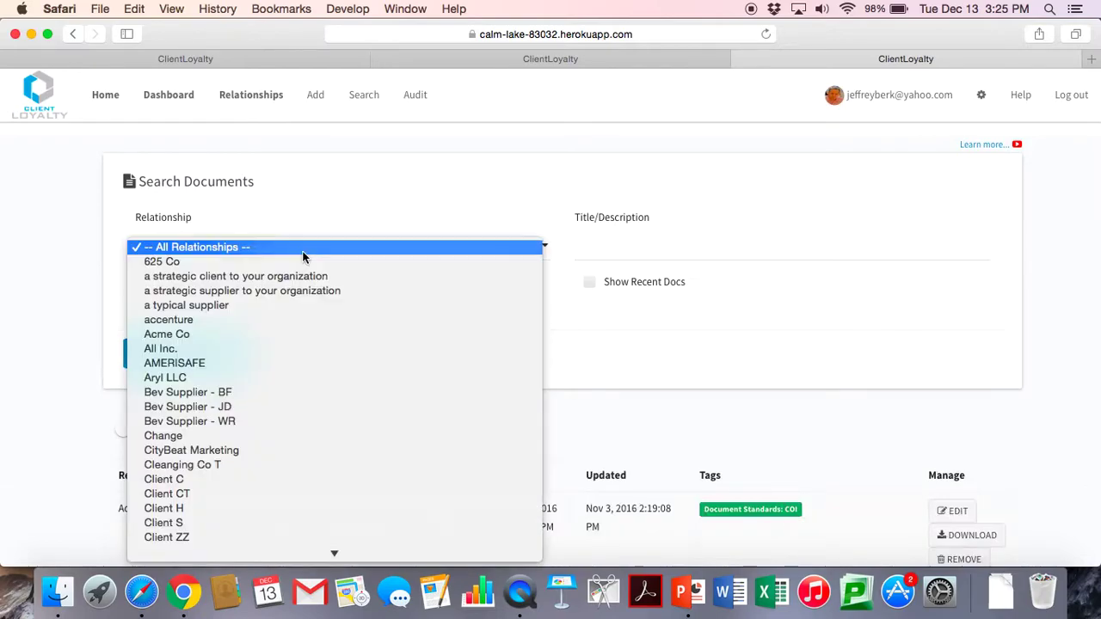
left_click(252, 331)
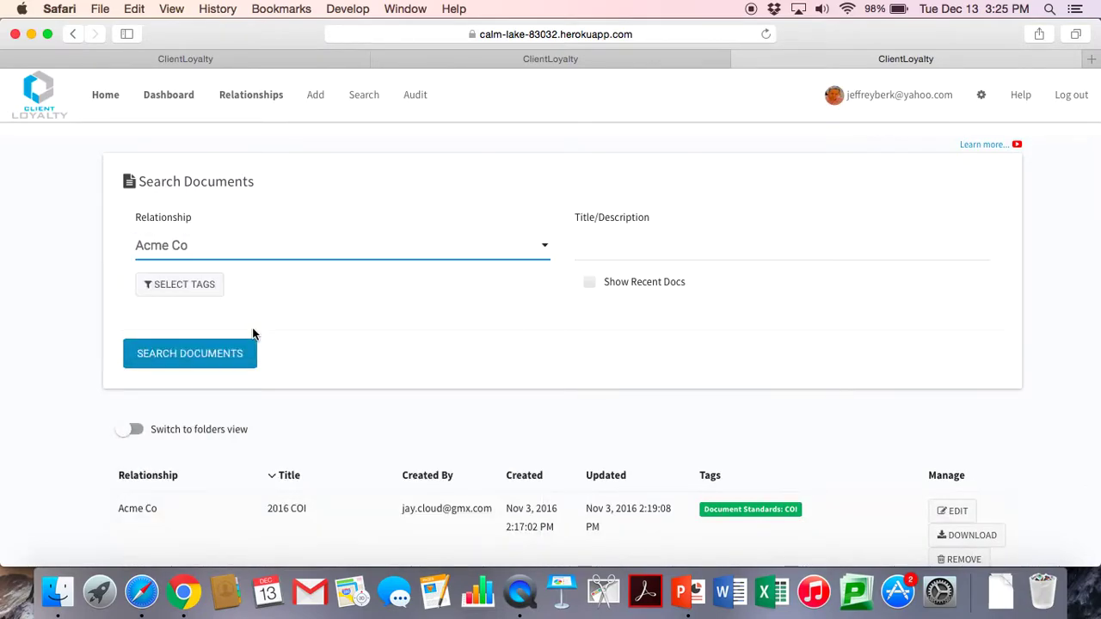
Limit the document search to the Document Standards tag Notes, run it and examine the results.
left_click(186, 292)
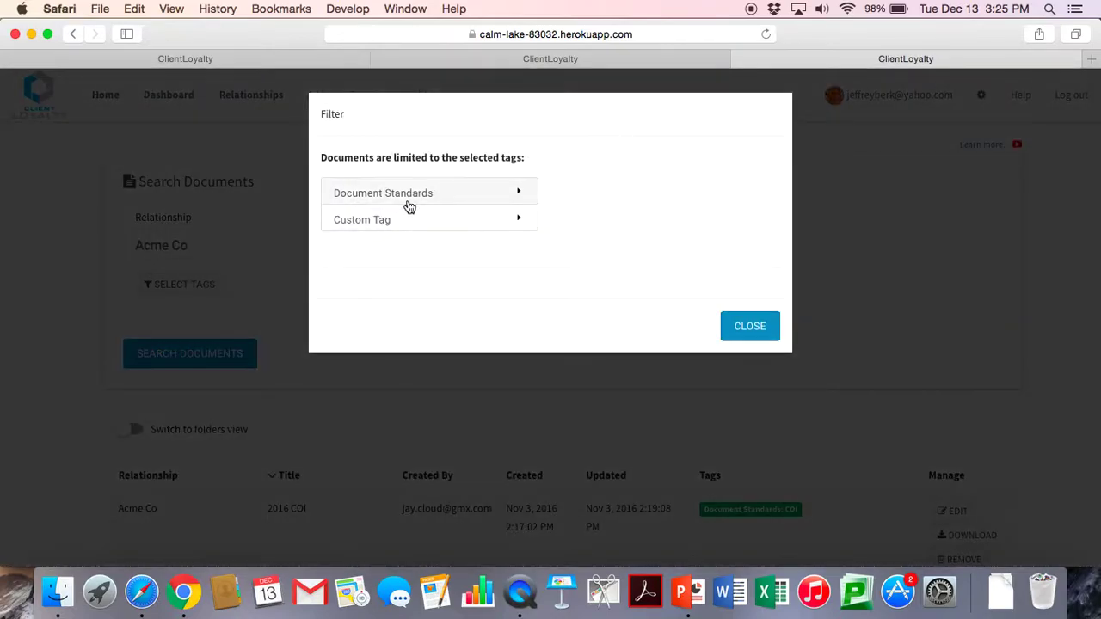
left_click(409, 196)
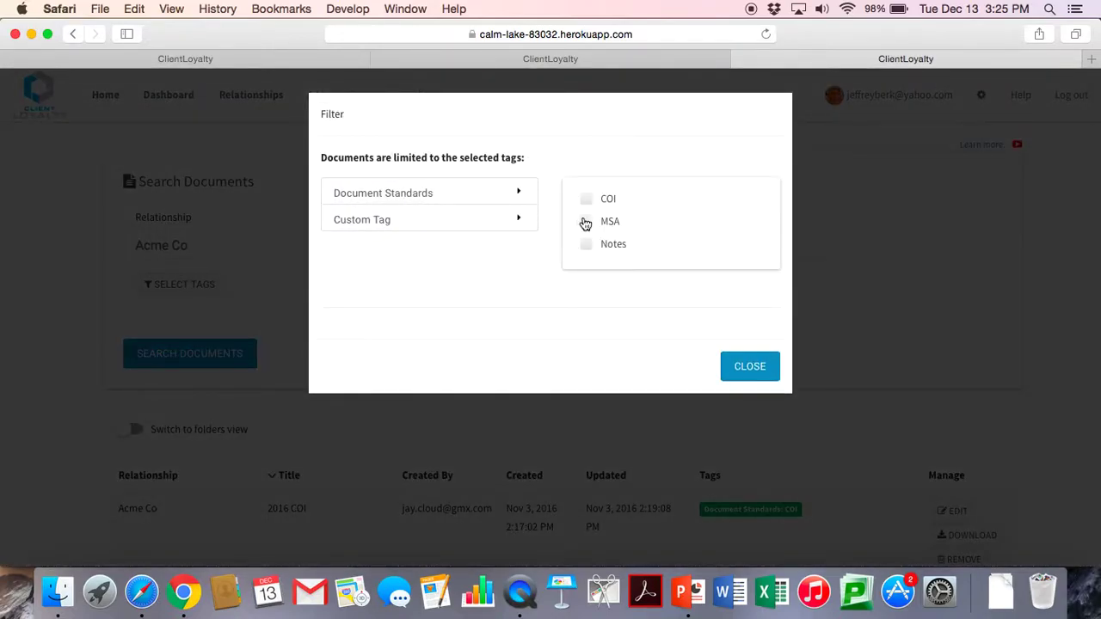
left_click(587, 246)
left_click(744, 385)
left_click(184, 389)
scroll(290, 373, "down", 3)
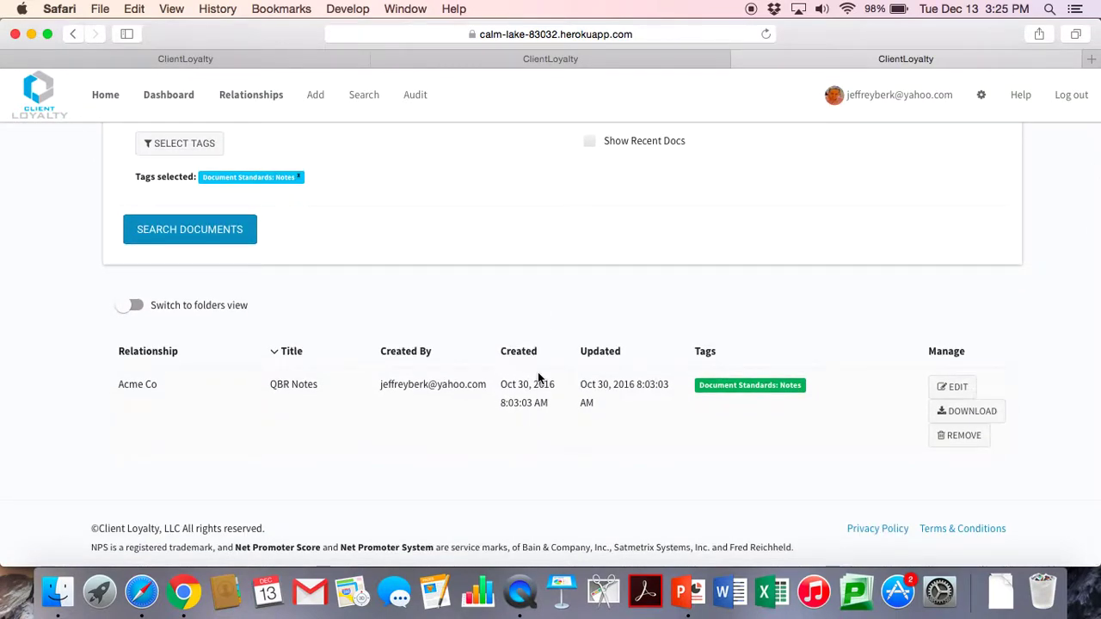
scroll(538, 378, "up", 3)
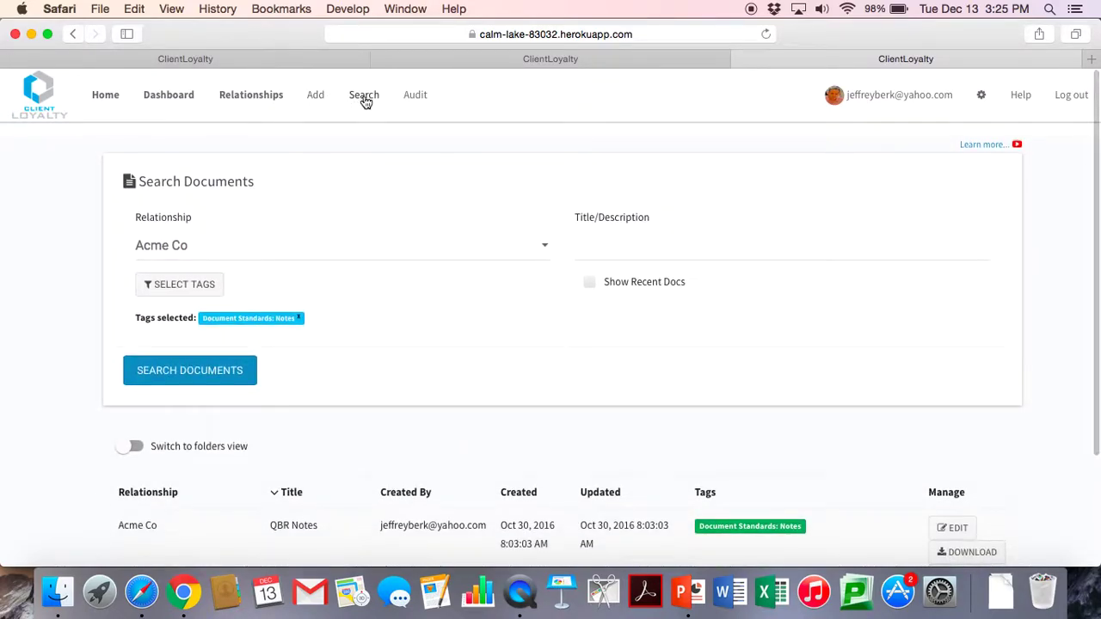
Set up a contract audit for missing specific tags, choosing Security Addendum from the Contract Standards tags.
left_click(415, 103)
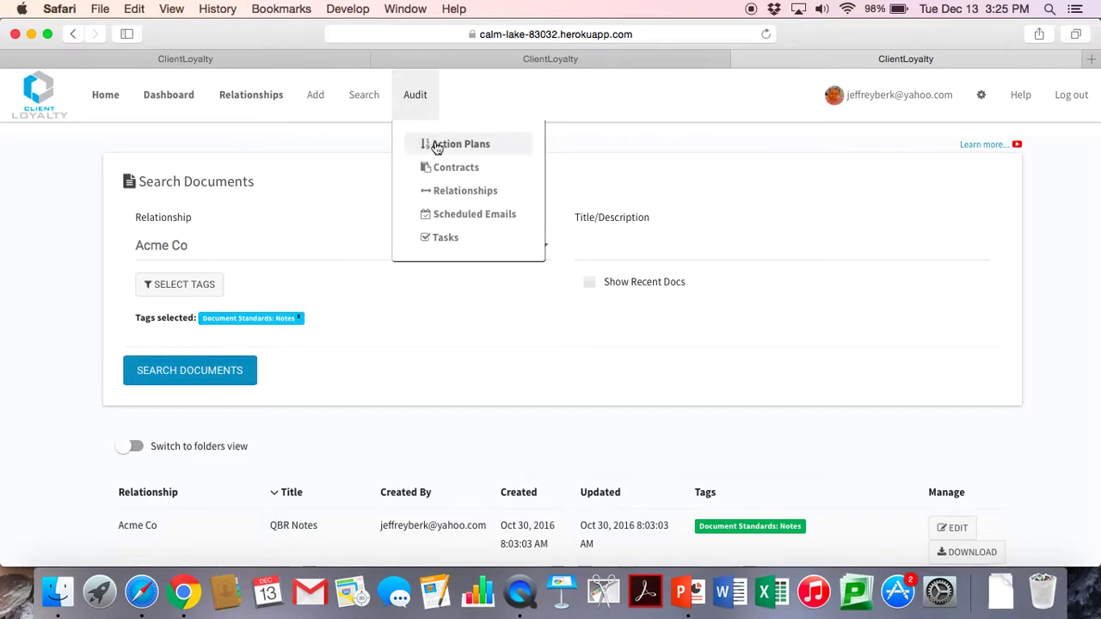
left_click(444, 165)
scroll(507, 256, "down", 5)
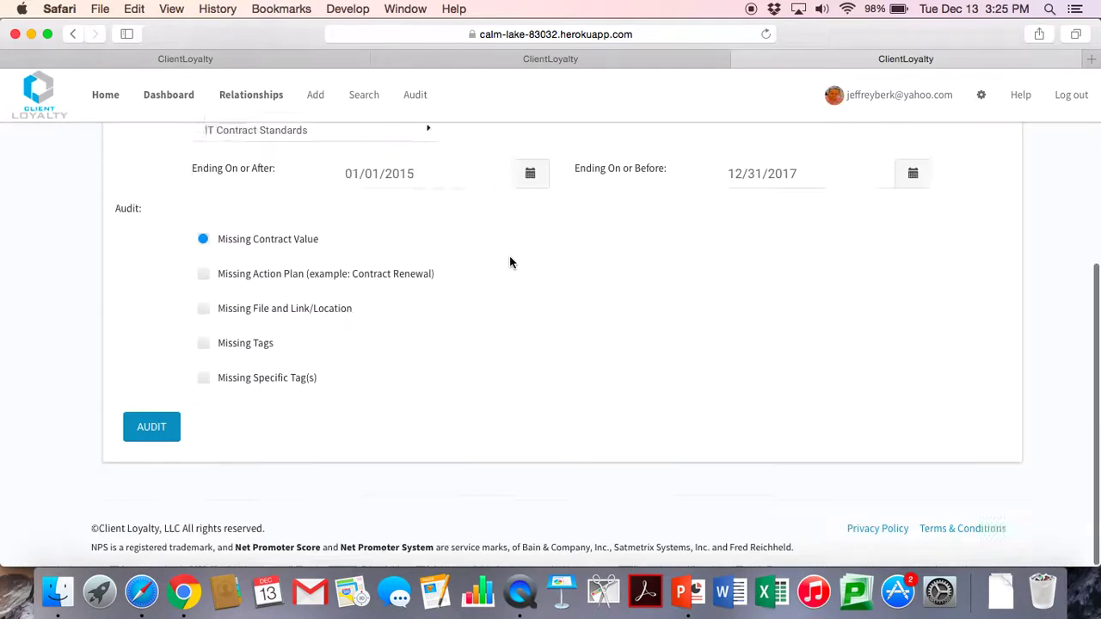
left_click(208, 381)
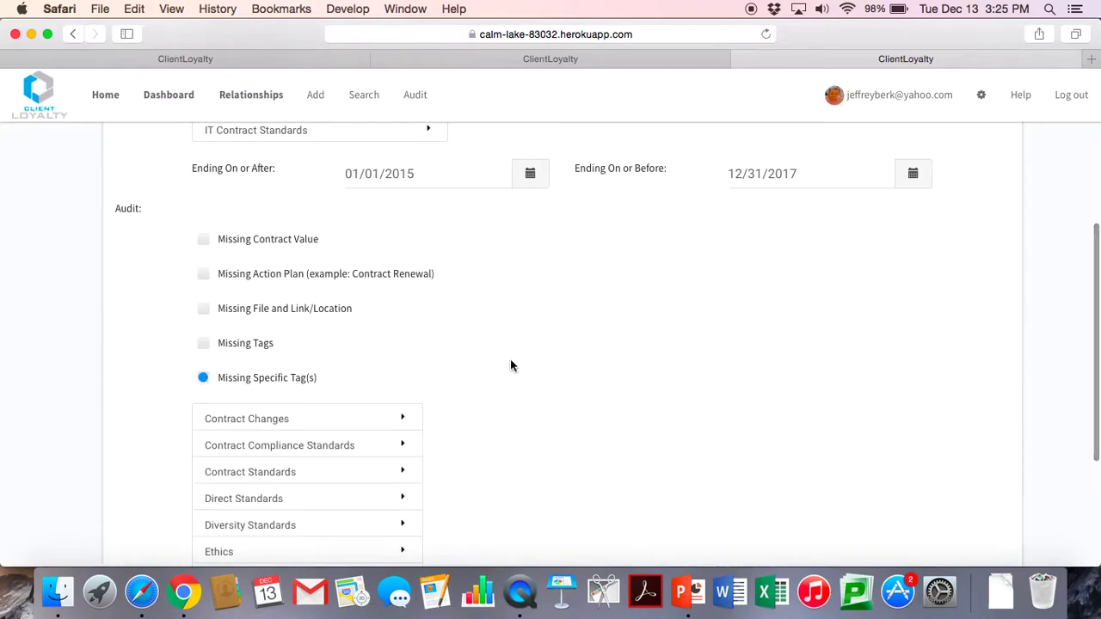
scroll(533, 378, "down", 3)
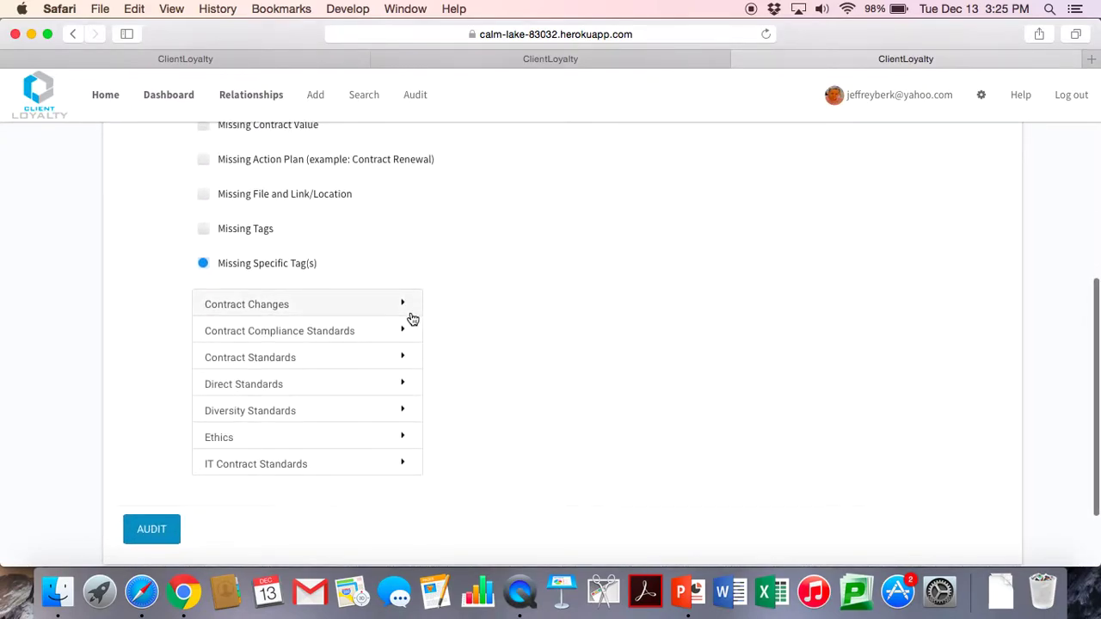
left_click(399, 352)
left_click(469, 355)
scroll(589, 351, "down", 3)
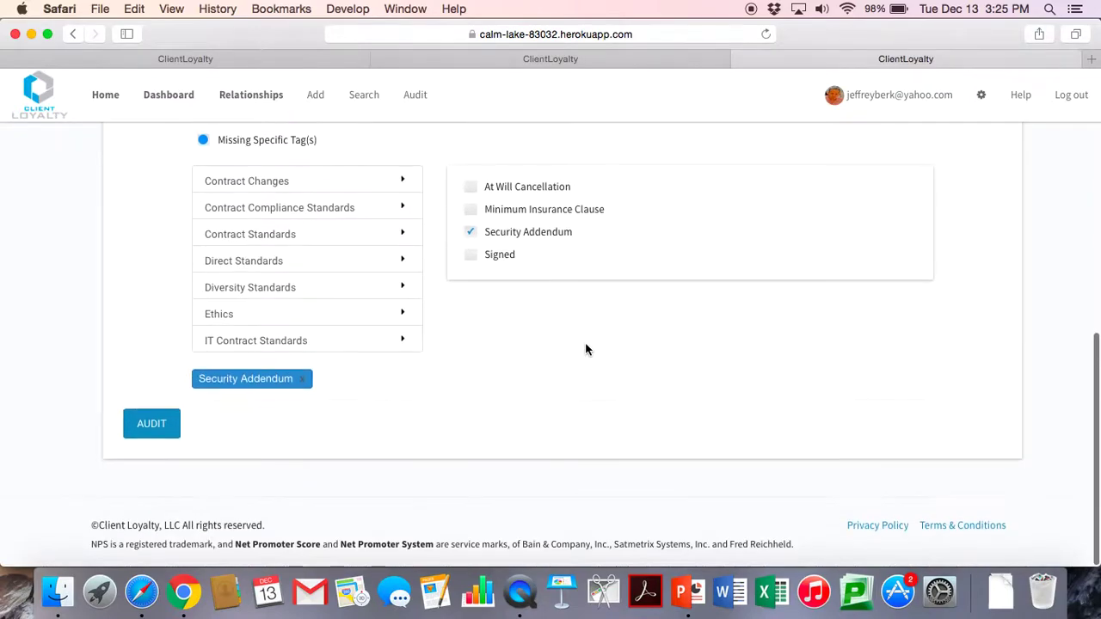
Run the contract audit and examine the listed contracts with their existing tags and available actions.
left_click(147, 425)
scroll(481, 373, "down", 5)
scroll(481, 373, "down", 5)
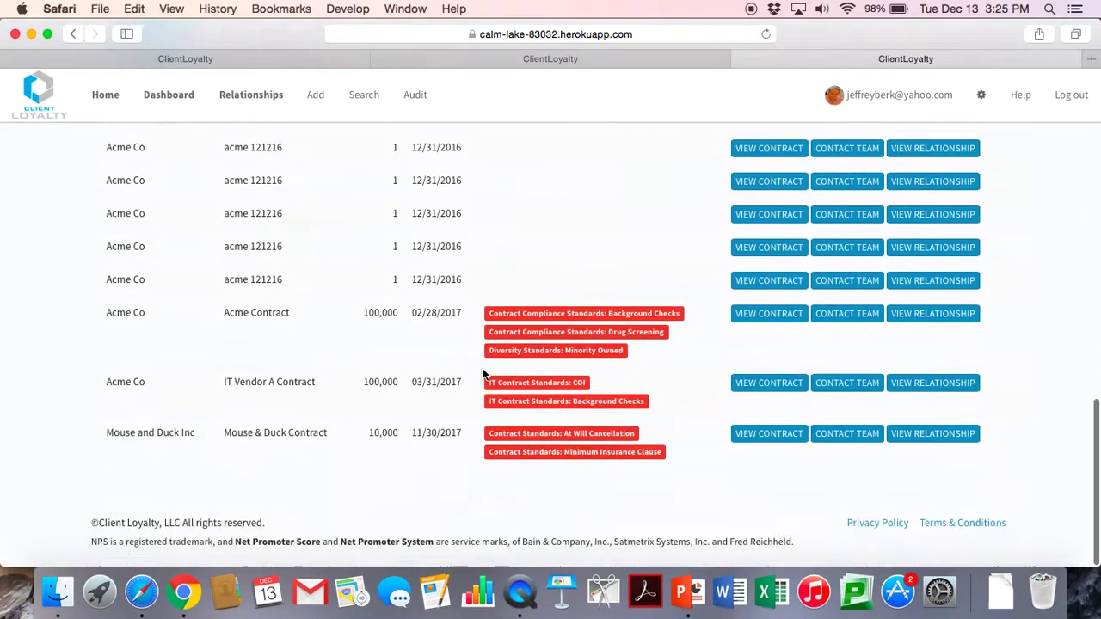
scroll(519, 286, "up", 4)
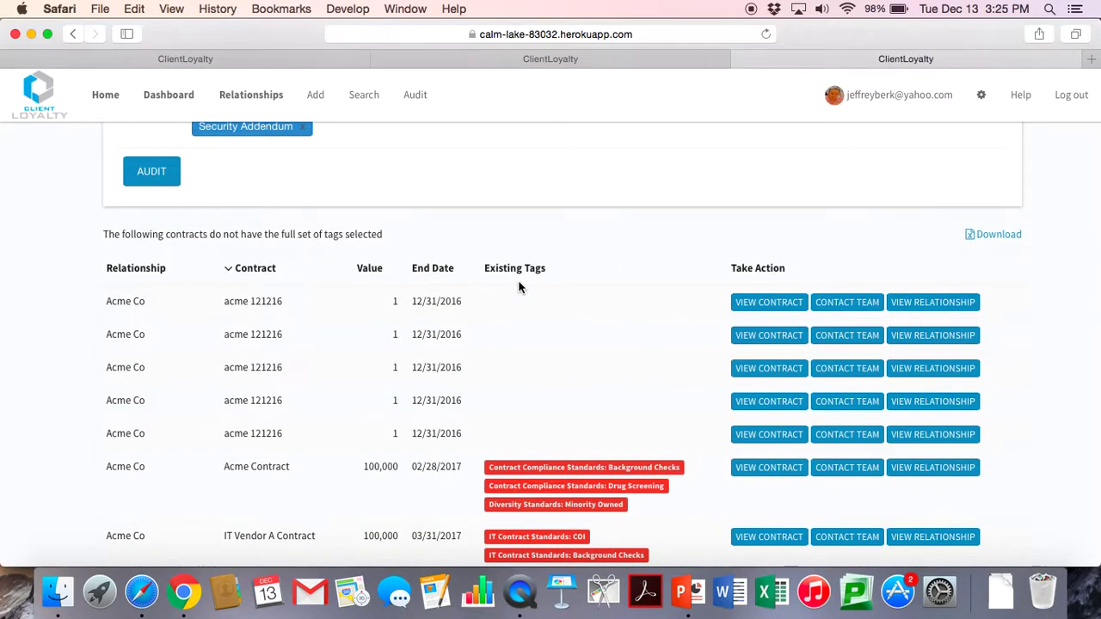
scroll(517, 286, "up", 10)
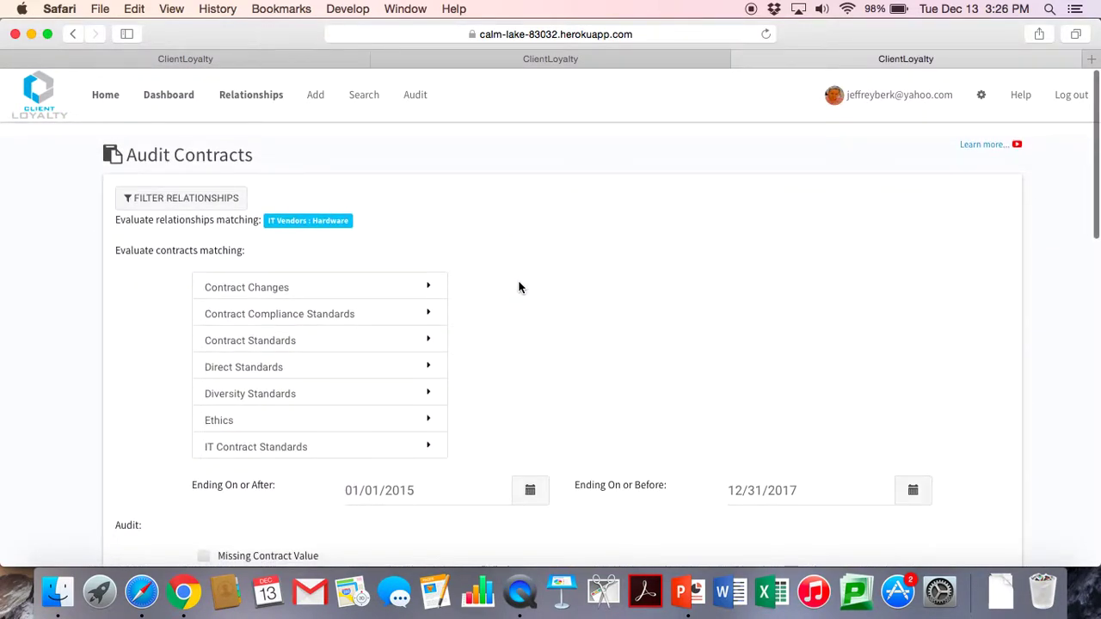
Open the contact search, set its relationship to Acme Co and exclude CLoya Employees.
left_click(360, 104)
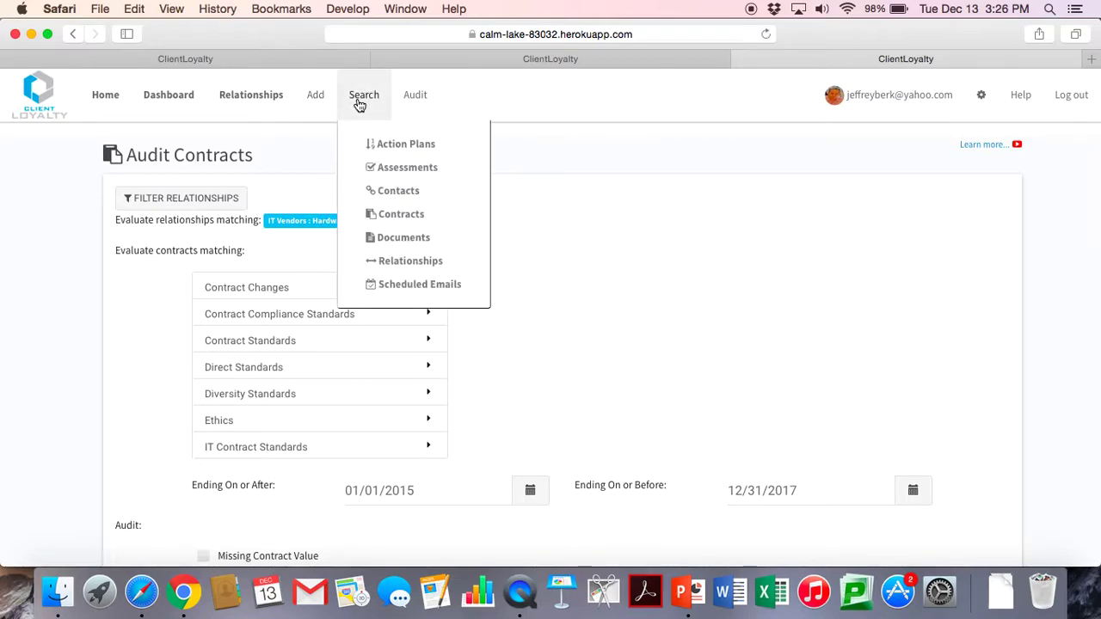
left_click(396, 198)
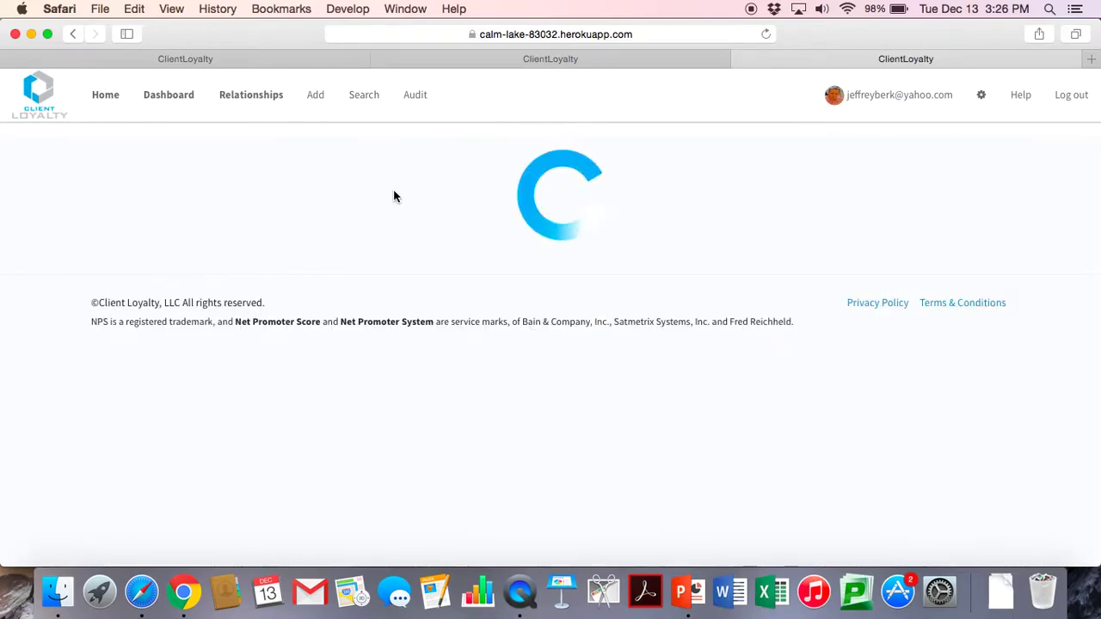
left_click(391, 258)
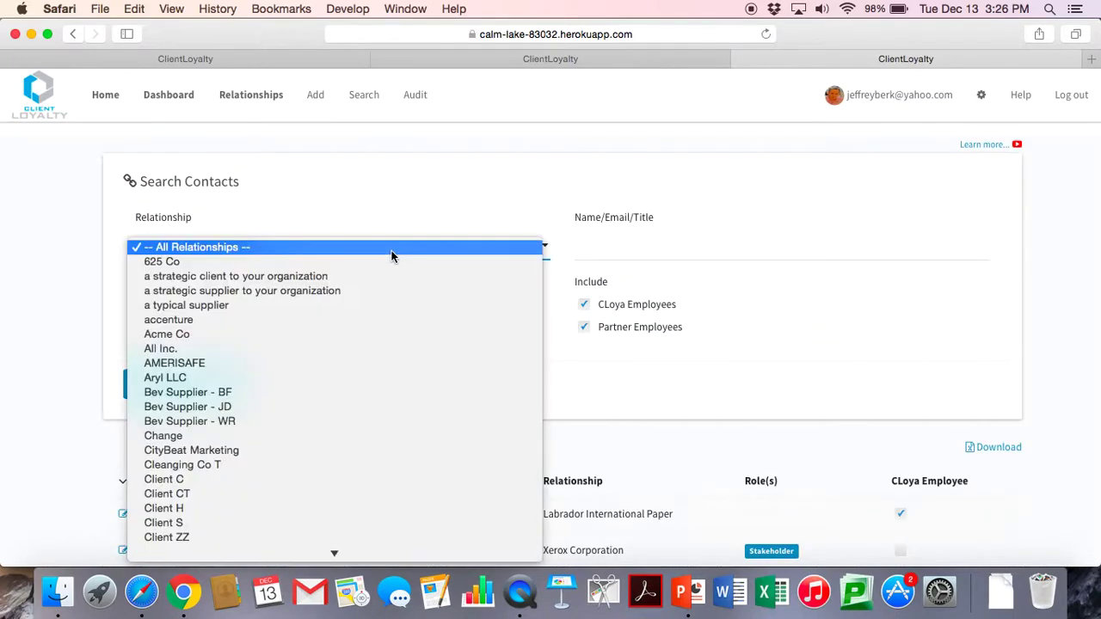
left_click(306, 333)
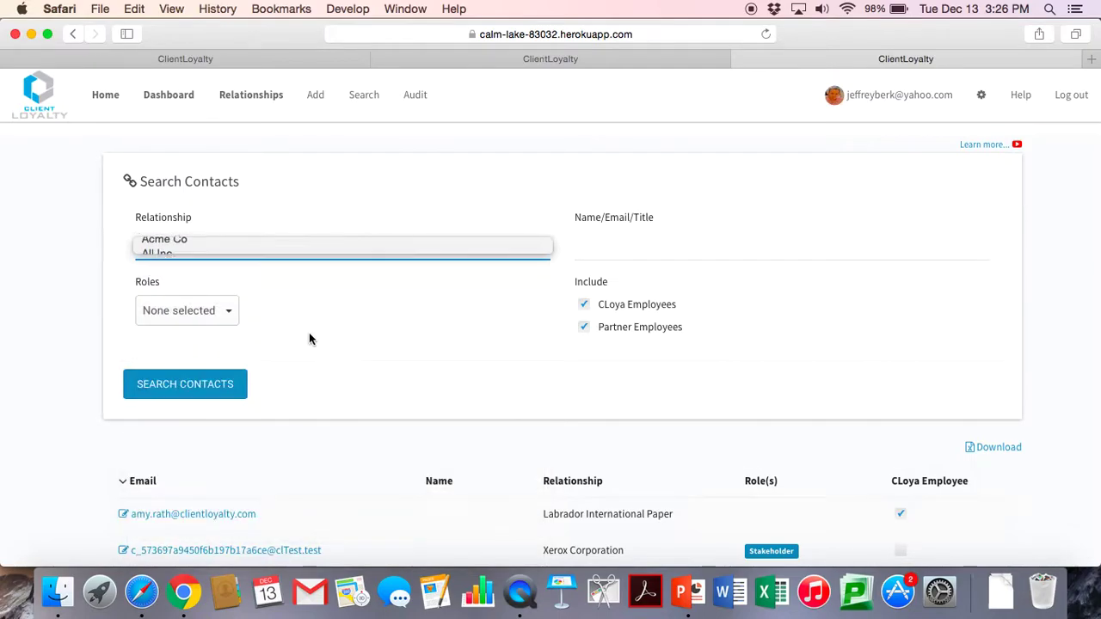
left_click(583, 306)
Set the contact role to Account Escalation and run the contact search.
left_click(222, 318)
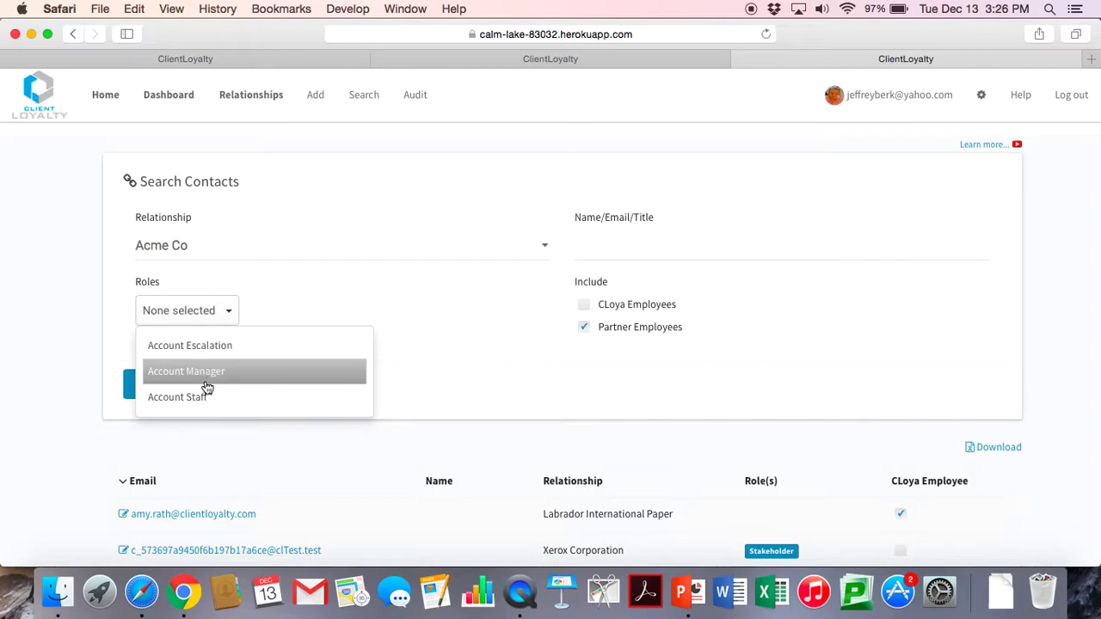
left_click(217, 358)
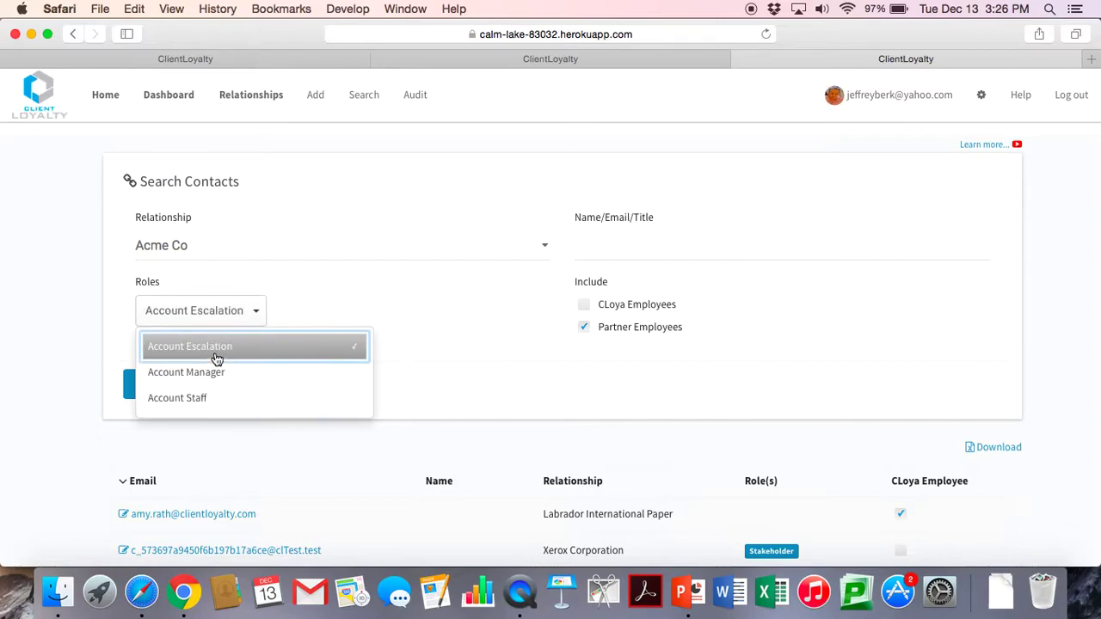
left_click(462, 368)
left_click(261, 320)
left_click(381, 302)
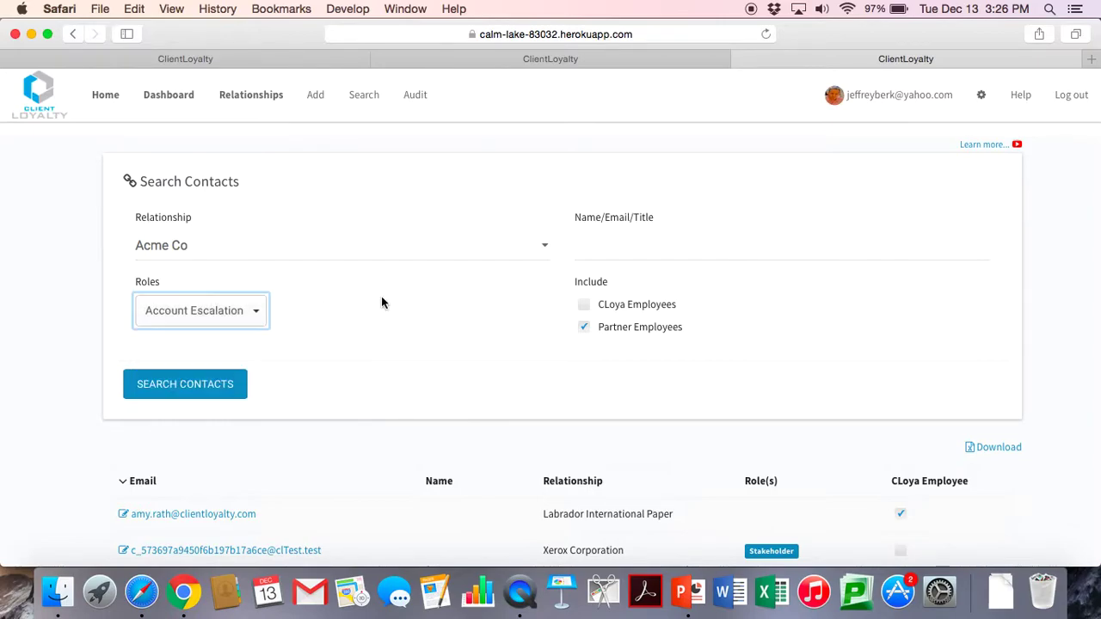
left_click(222, 382)
scroll(301, 365, "down", 2)
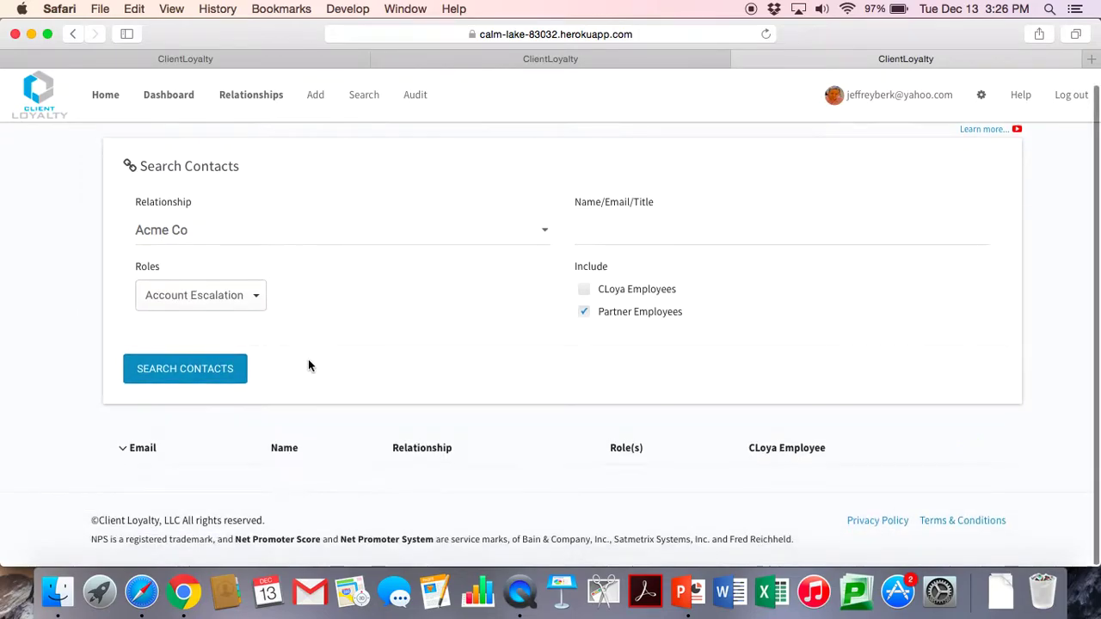
scroll(308, 365, "up", 1)
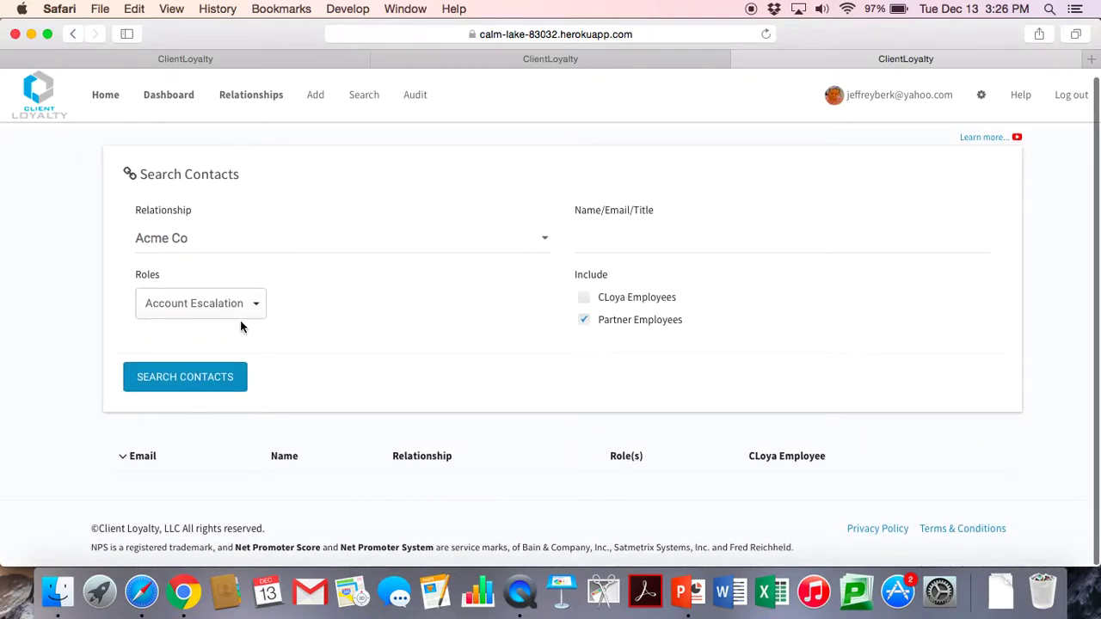
Add Account Manager and Account Staff to the contact roles, rerun the contact search and review the results.
left_click(220, 299)
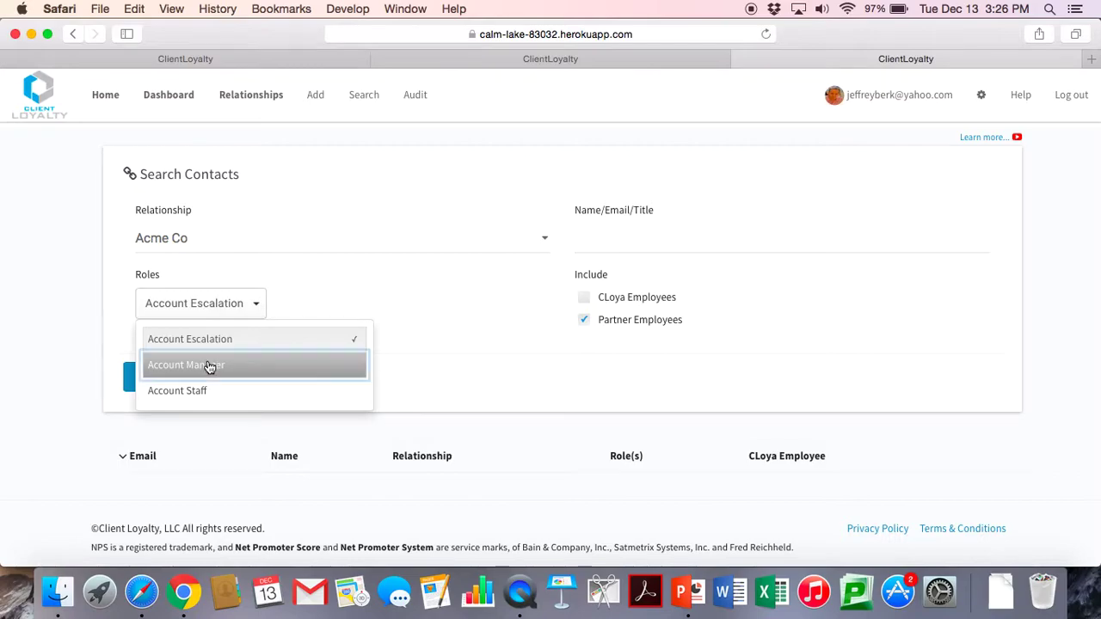
left_click(207, 392)
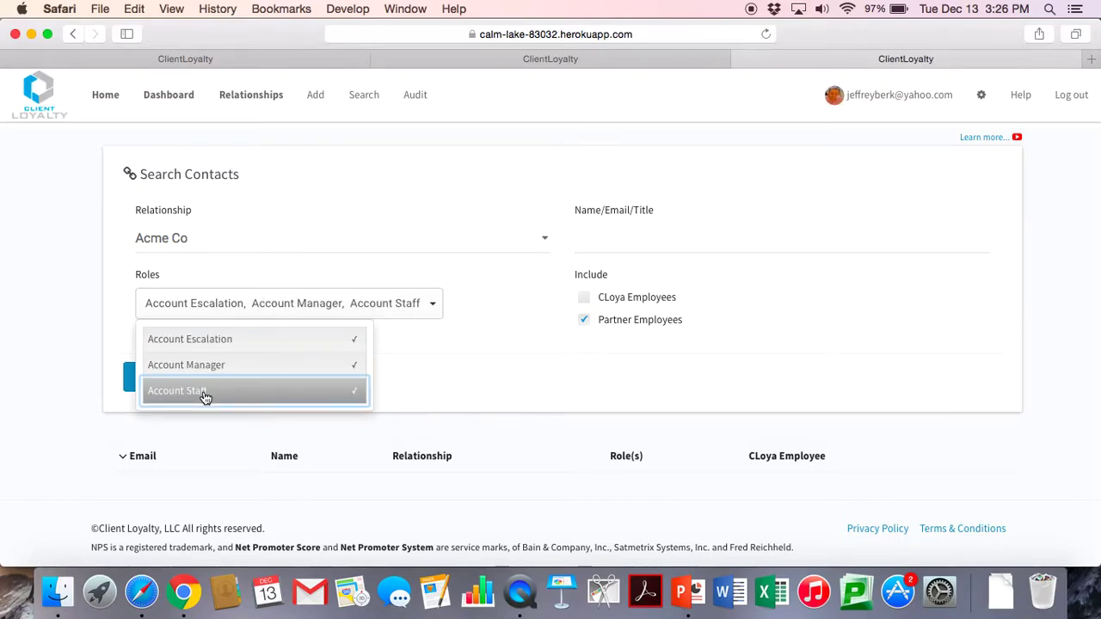
left_click(503, 393)
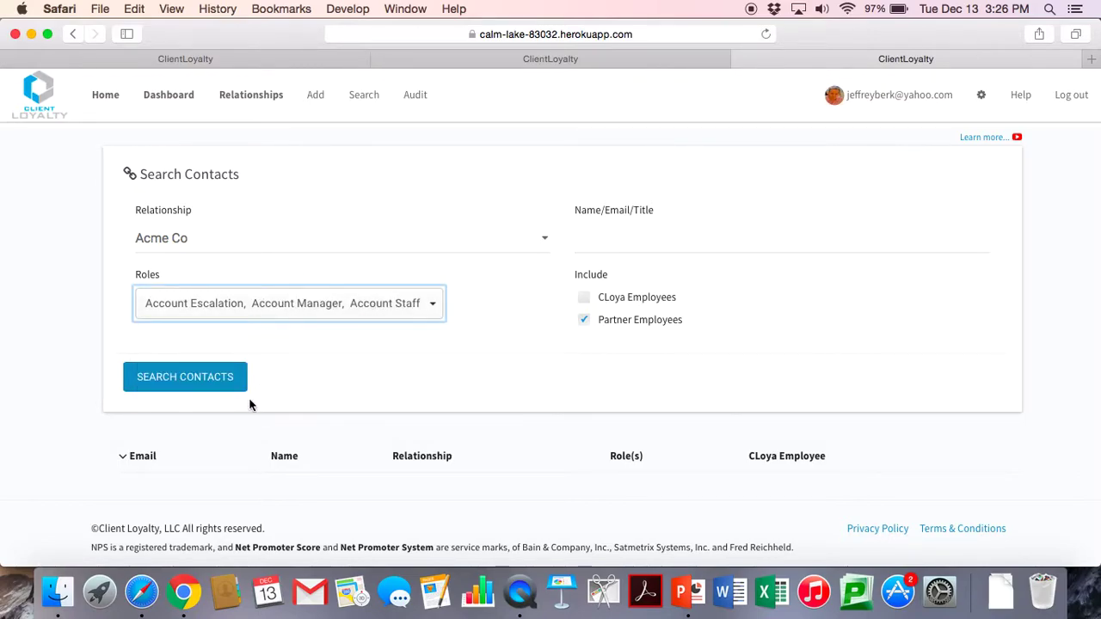
left_click(176, 379)
scroll(472, 376, "down", 2)
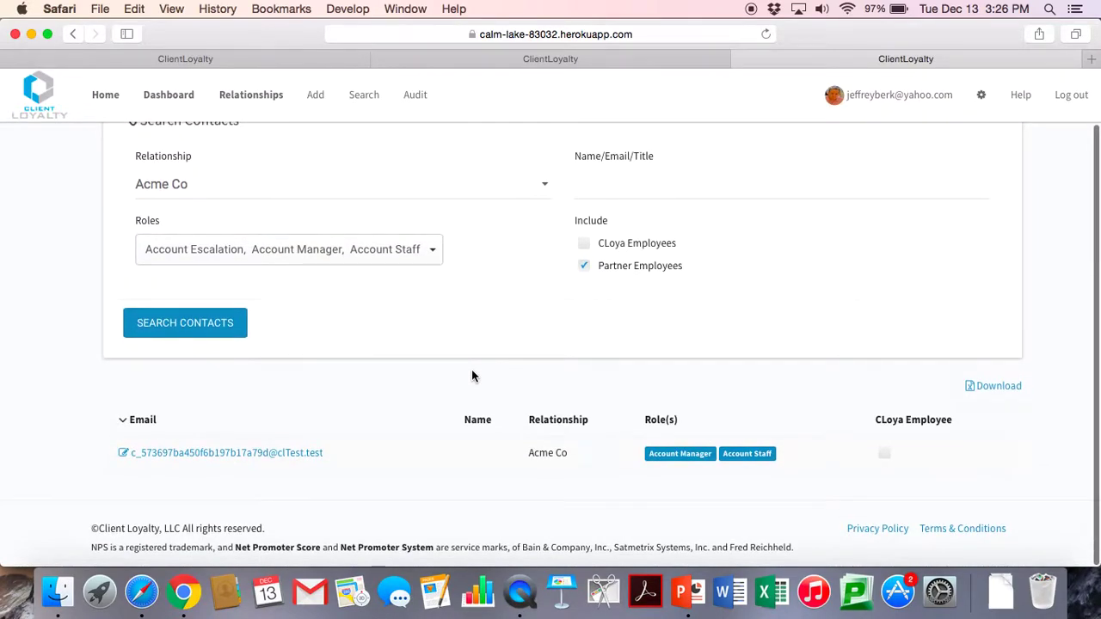
scroll(471, 375, "up", 2)
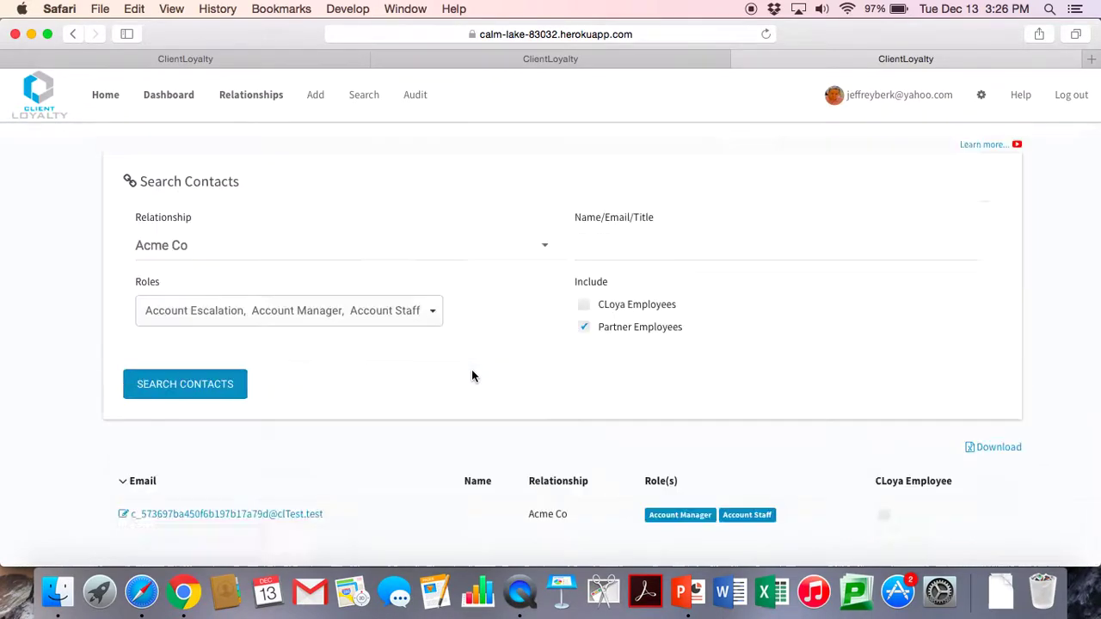
Return to the home feed, switch to PowerPoint and start the slide show from the Value-Driven features slide in SPM_Overview_JB.
left_click(103, 97)
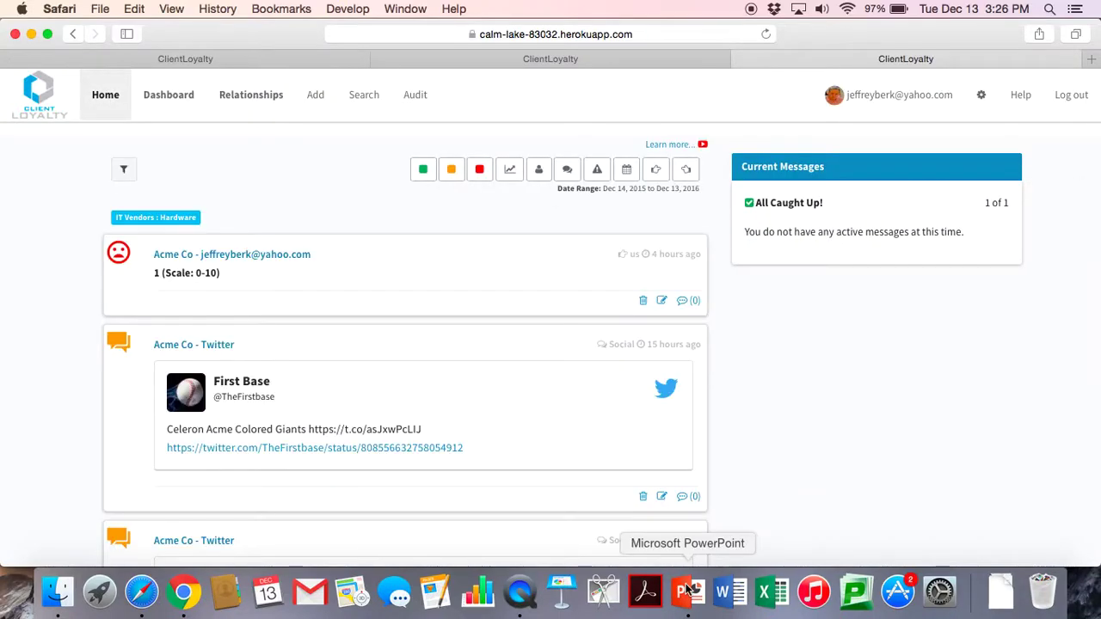
left_click(684, 592)
left_click(94, 516)
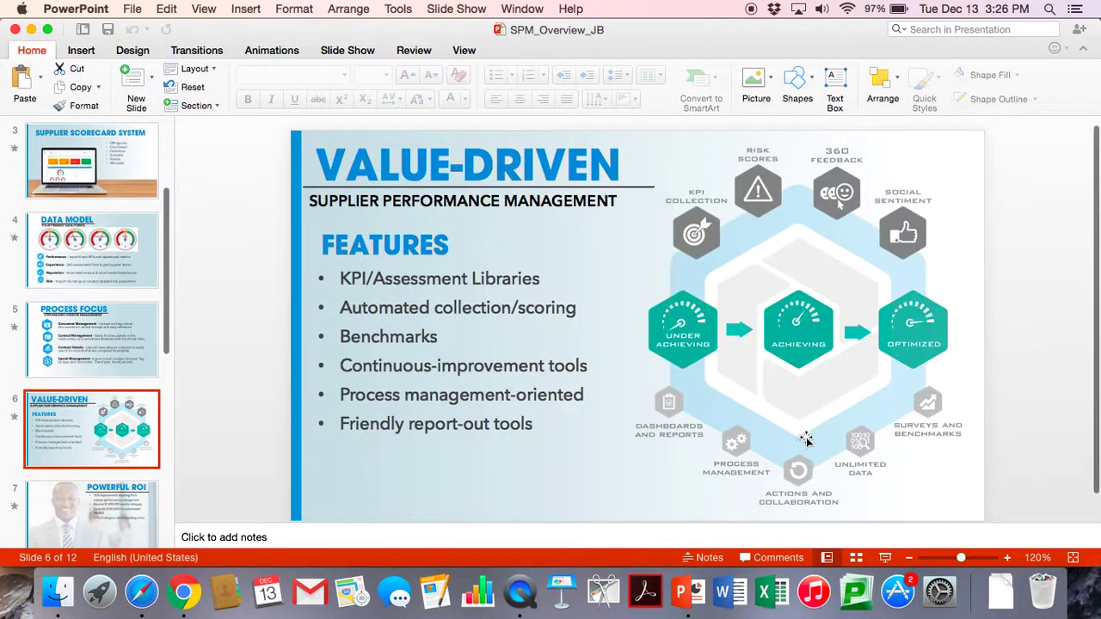
left_click(886, 557)
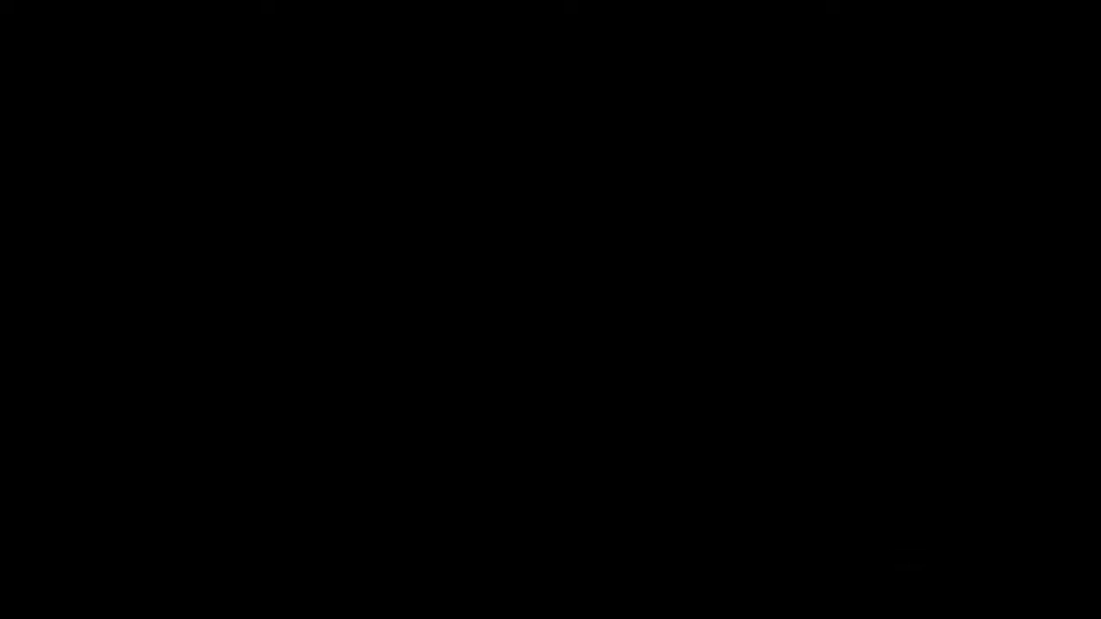